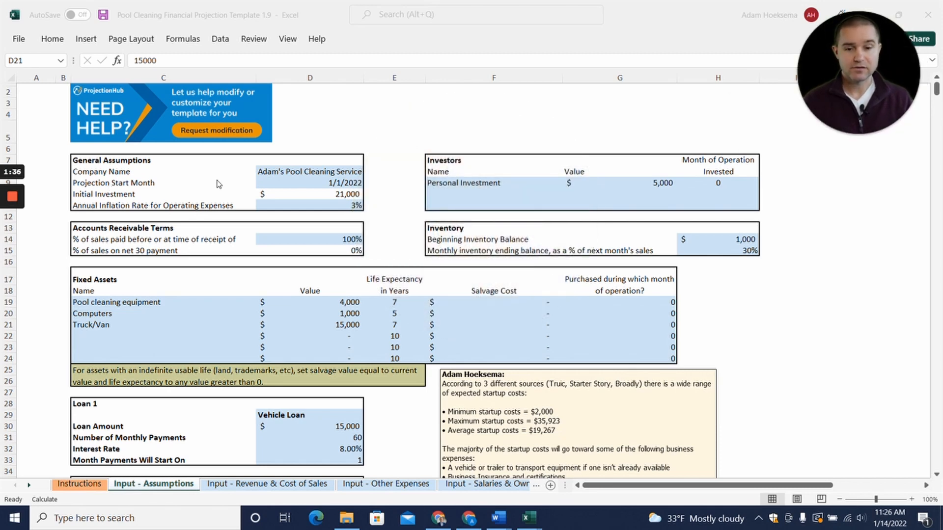
# Step: Review the company name, start month, personal investment details, accounts receivable terms and beginning inventory balance on the assumptions sheet
pyautogui.click(325, 173)
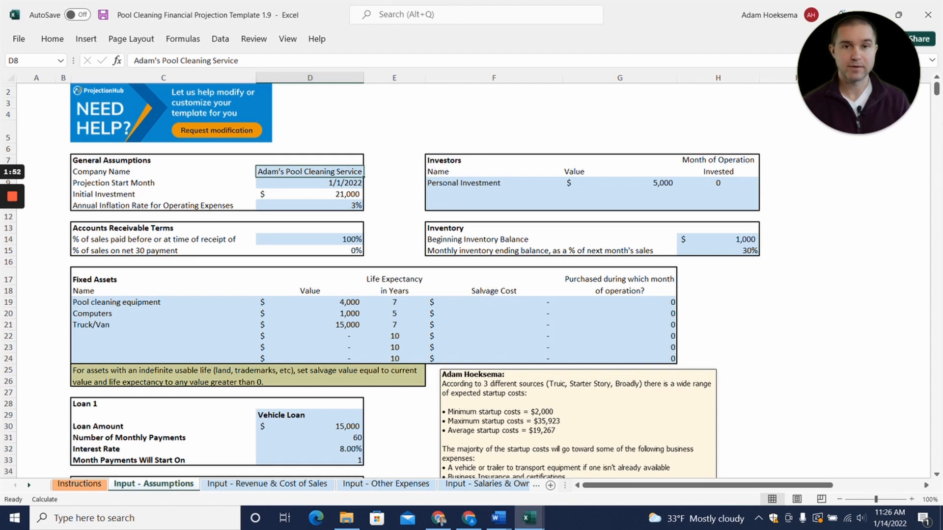
pyautogui.press('Down')
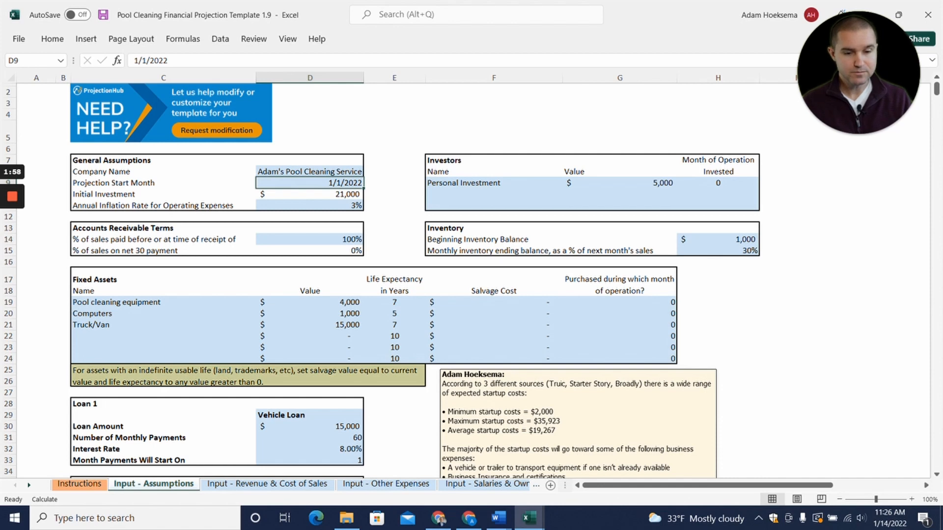
pyautogui.click(494, 183)
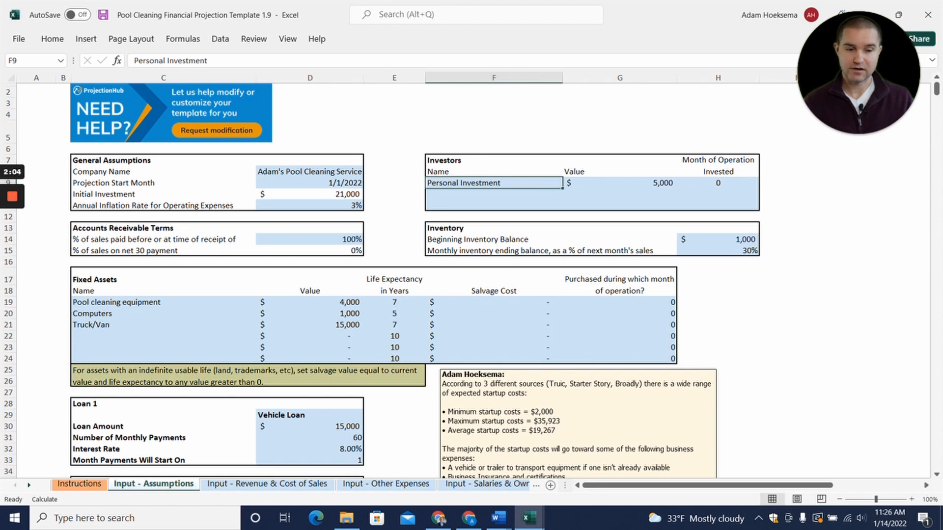
pyautogui.click(619, 183)
pyautogui.click(717, 183)
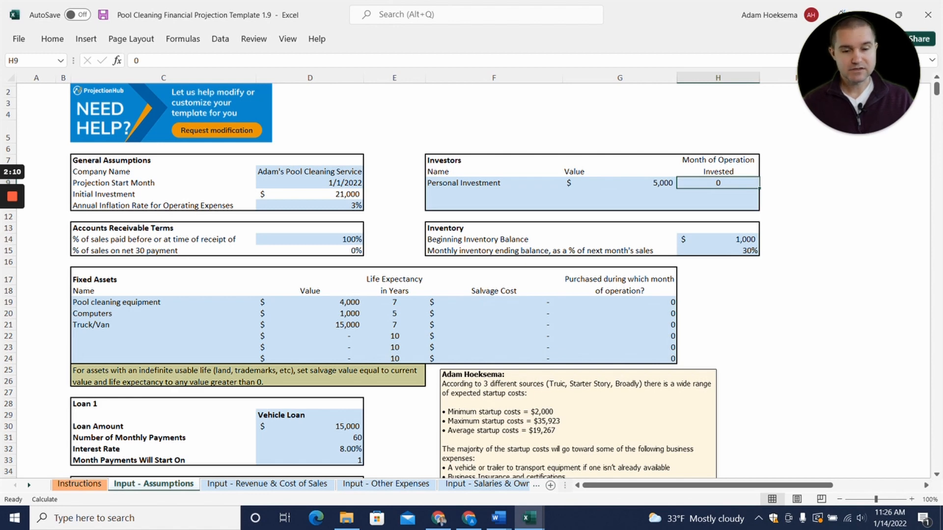
pyautogui.click(310, 240)
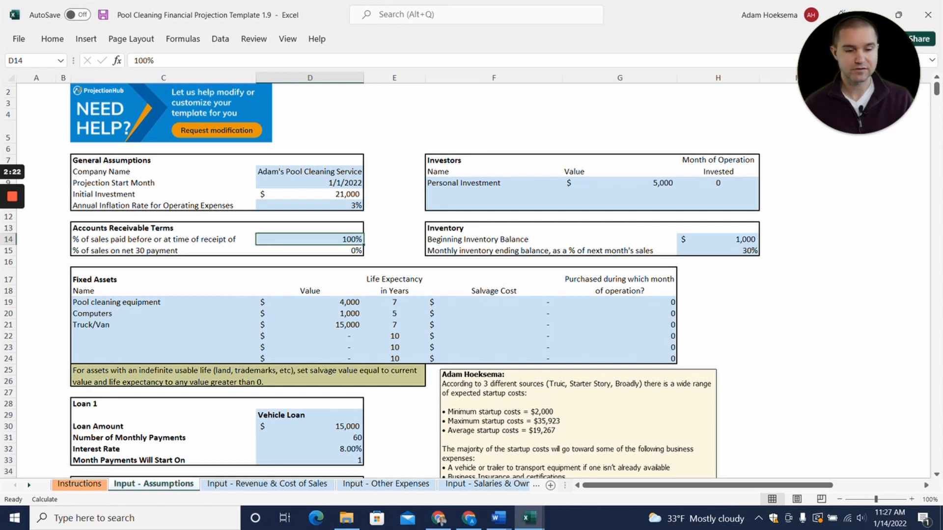
pyautogui.click(717, 240)
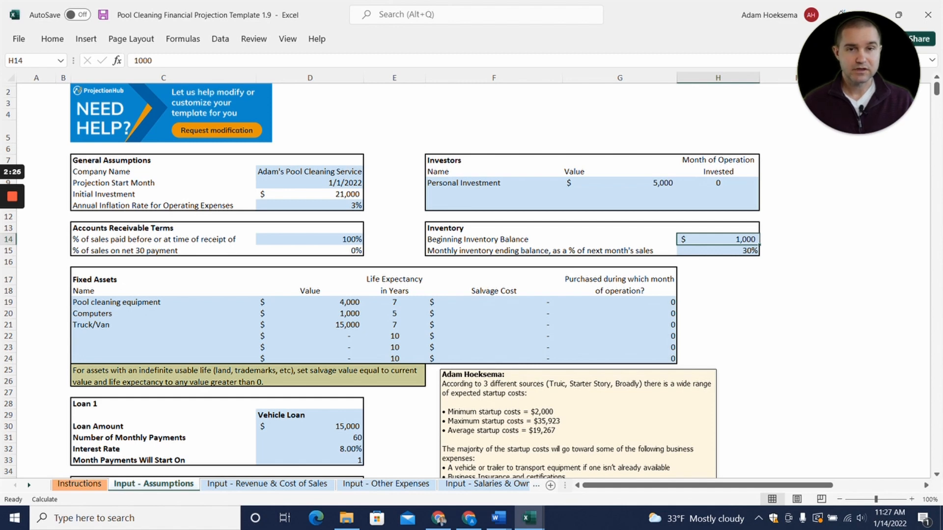
# Step: Examine the Fixed Assets table entries for pool cleaning equipment, computers and the truck/van
pyautogui.scroll(-1, 380, 280)
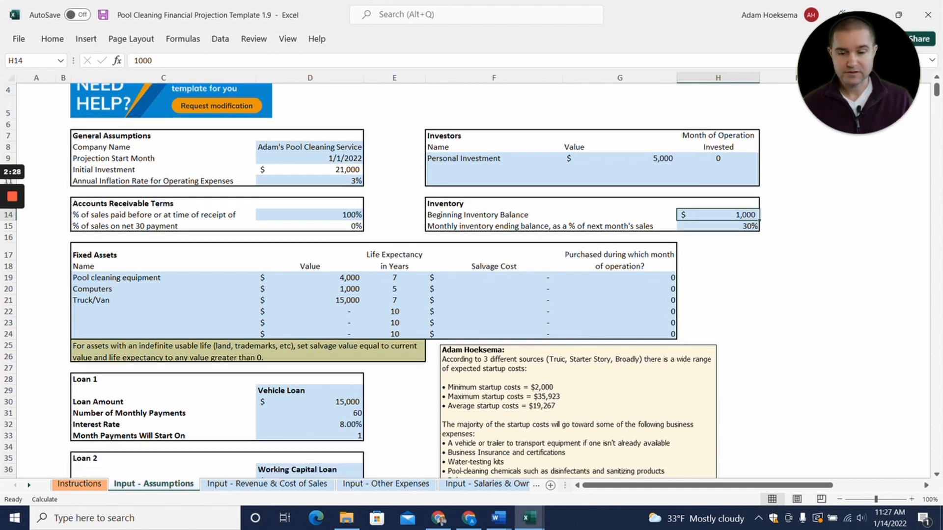
pyautogui.scroll(-1, 380, 280)
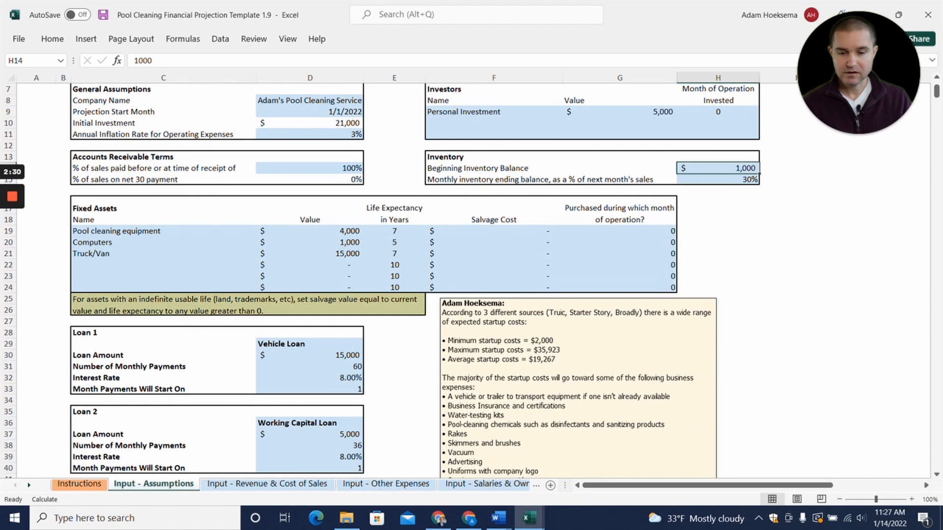
pyautogui.scroll(-2, 380, 280)
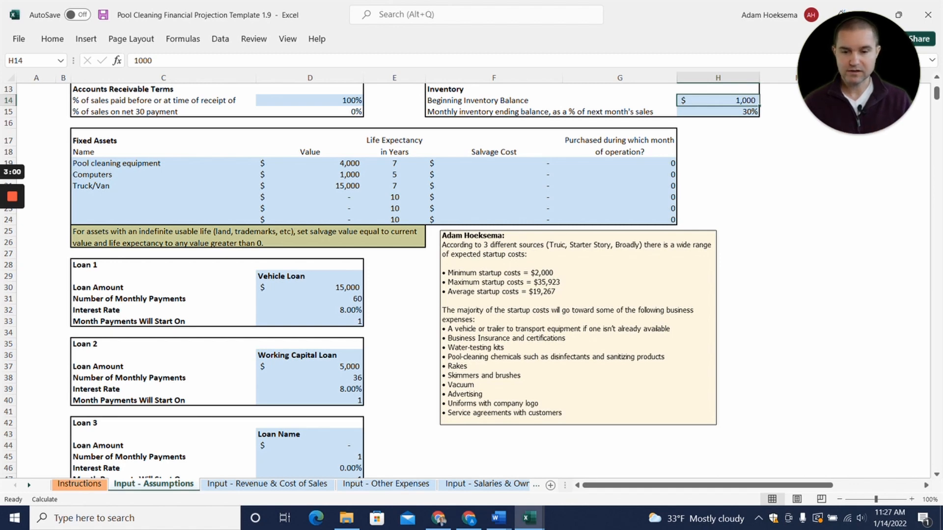
pyautogui.click(163, 163)
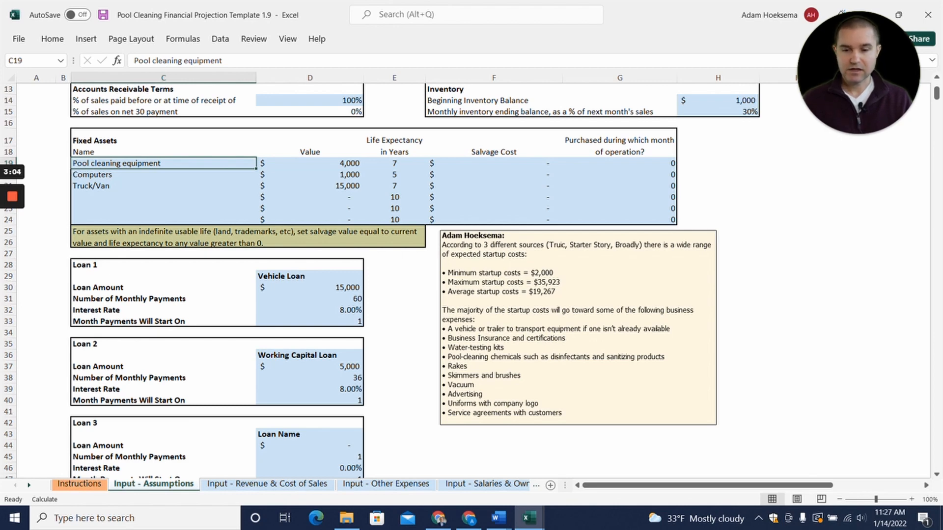
pyautogui.click(163, 175)
pyautogui.click(310, 175)
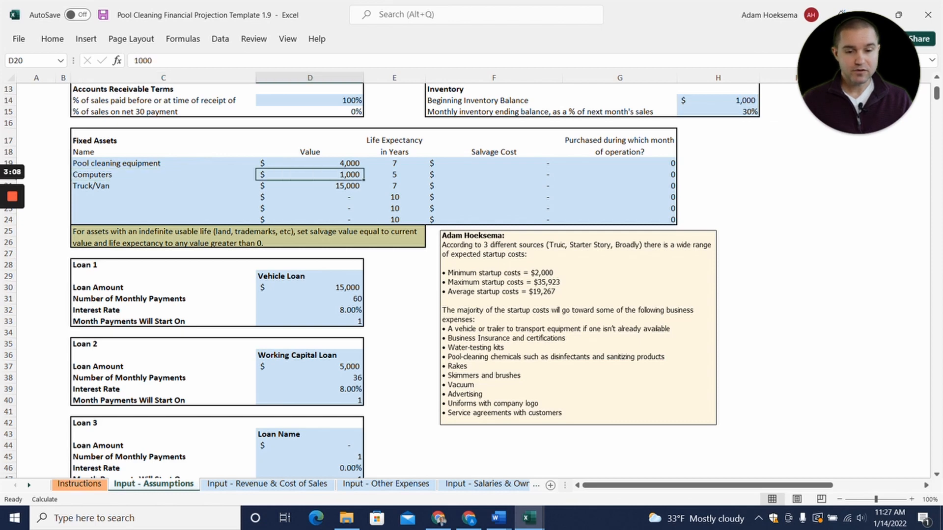
pyautogui.click(163, 186)
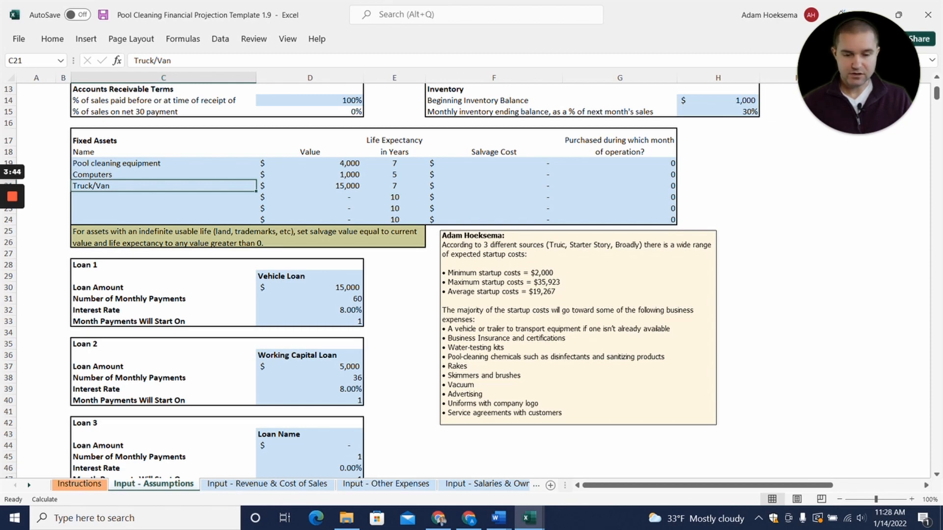
# Step: Check the Vehicle Loan amount alongside the personal investment value in the Investors table
pyautogui.click(310, 287)
pyautogui.scroll(1, 310, 288)
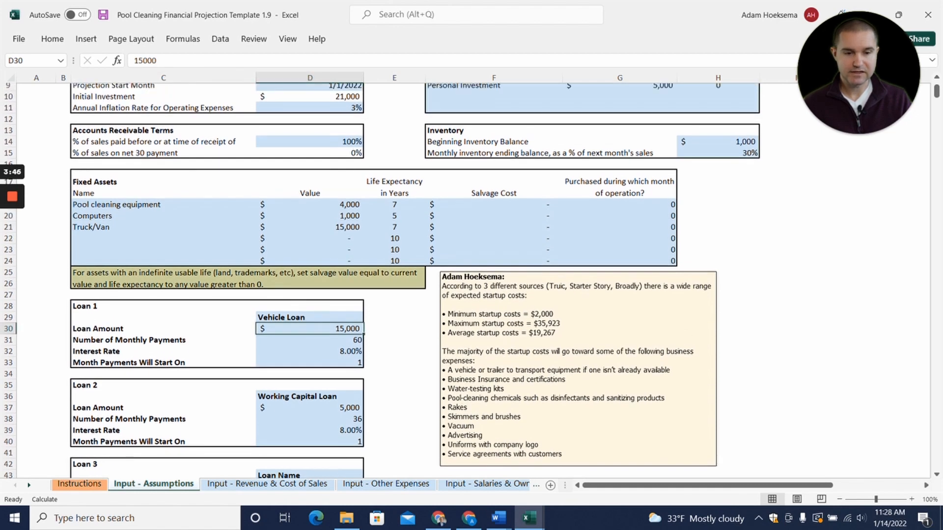
pyautogui.scroll(3, 415, 250)
pyautogui.click(620, 172)
pyautogui.click(619, 183)
pyautogui.scroll(-3, 620, 183)
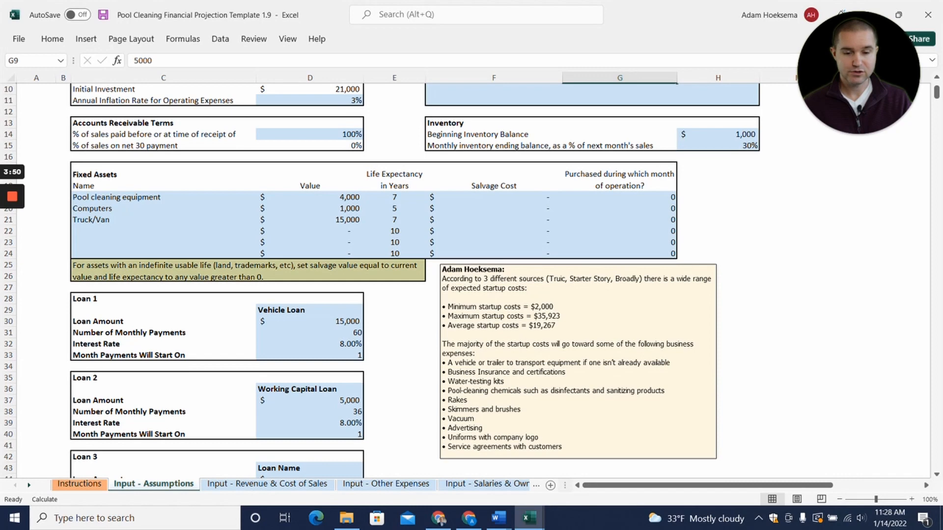
# Step: Examine the Vehicle Loan's amount, number of monthly payments and interest rate, plus the Working Capital Loan's interest rate
pyautogui.click(310, 321)
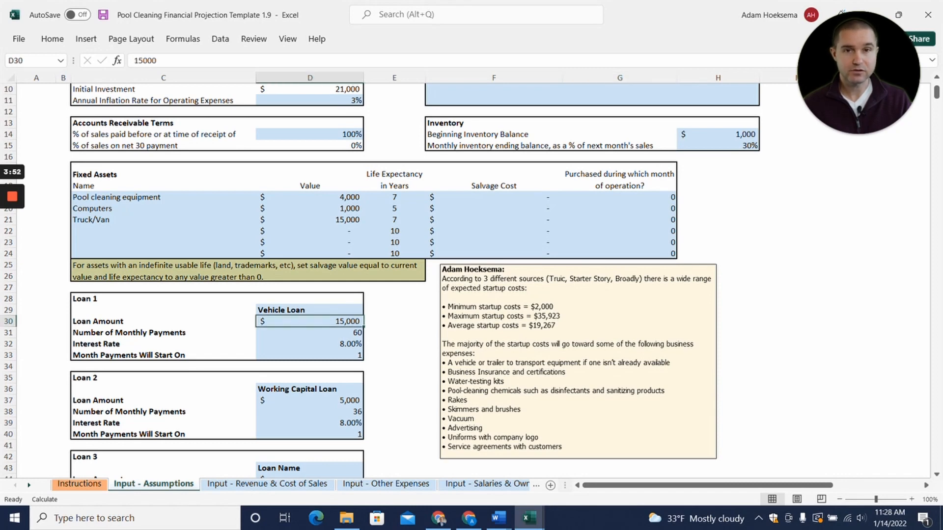
pyautogui.scroll(-2, 380, 280)
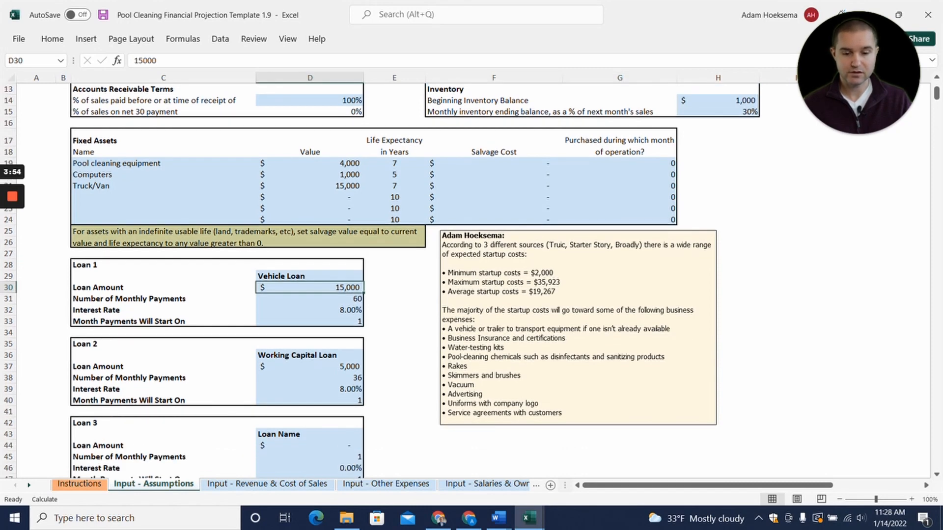
pyautogui.click(310, 266)
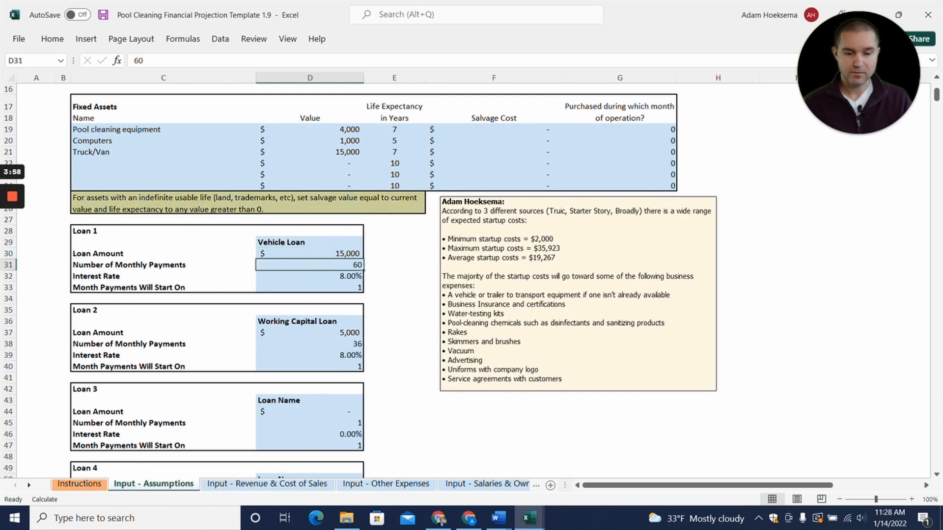
pyautogui.click(310, 276)
pyautogui.scroll(-1, 393, 275)
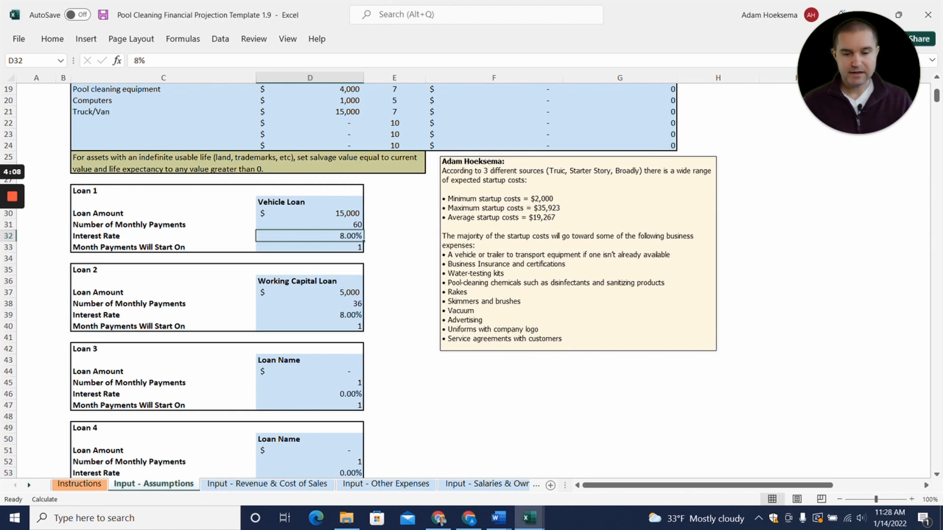
pyautogui.click(309, 316)
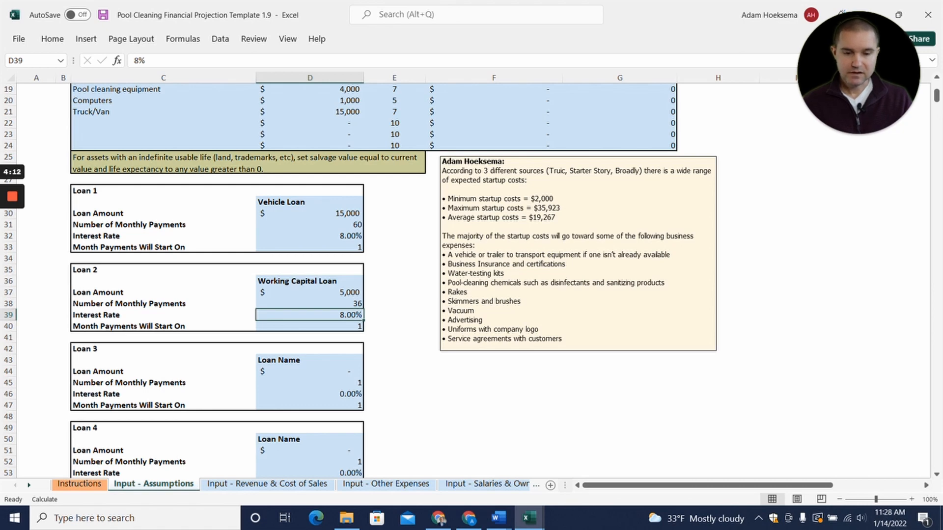
pyautogui.scroll(3, 358, 280)
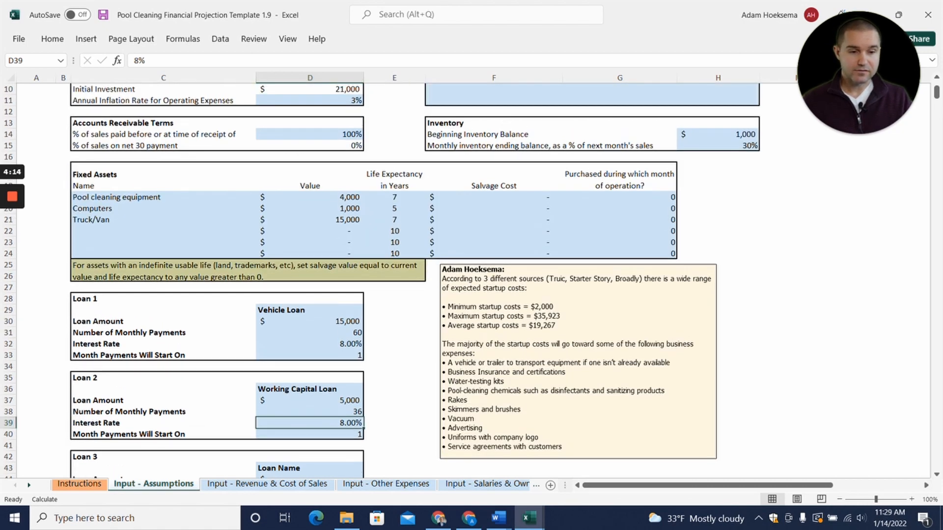
pyautogui.scroll(1, 359, 280)
pyautogui.scroll(-1, 358, 280)
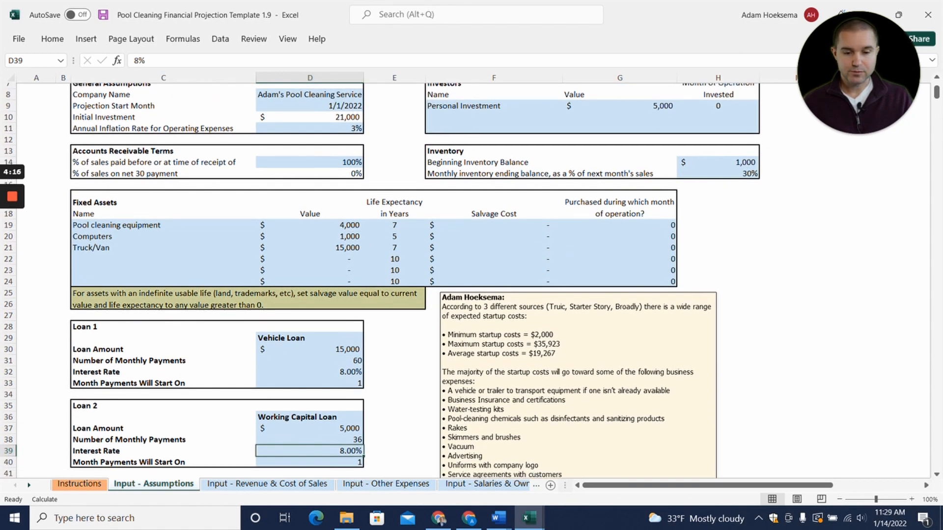
# Step: Open the Input - Revenue & Cost of Sales sheet and examine its Client Base rows from advertising spending to total regular clients
pyautogui.click(293, 482)
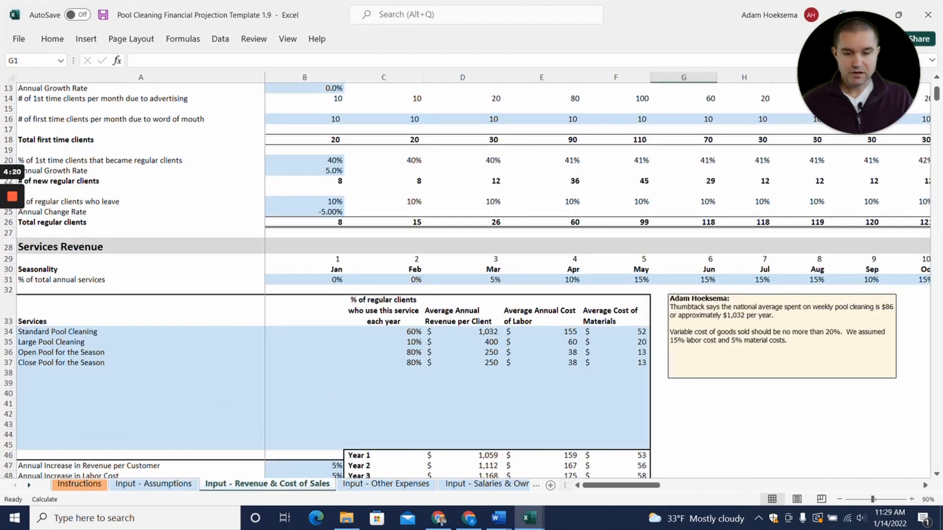
pyautogui.scroll(3, 472, 275)
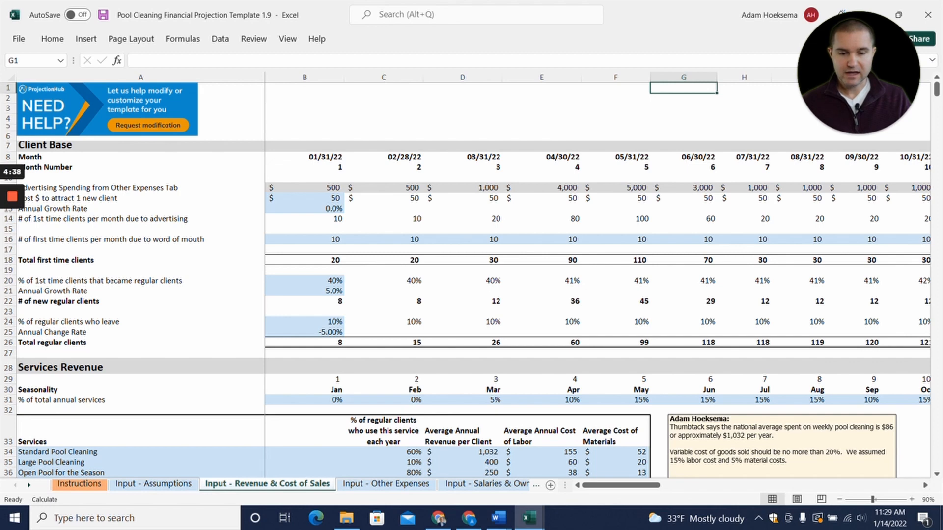
pyautogui.click(304, 189)
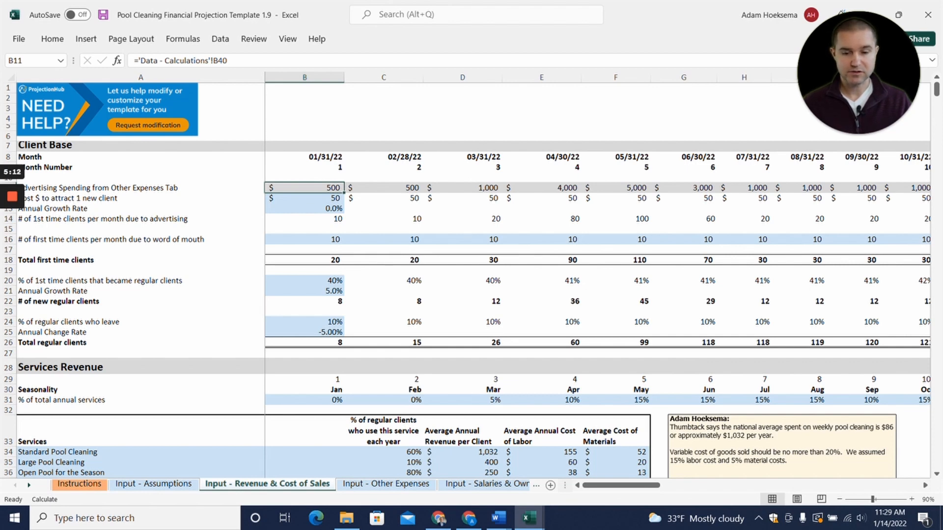
pyautogui.click(304, 240)
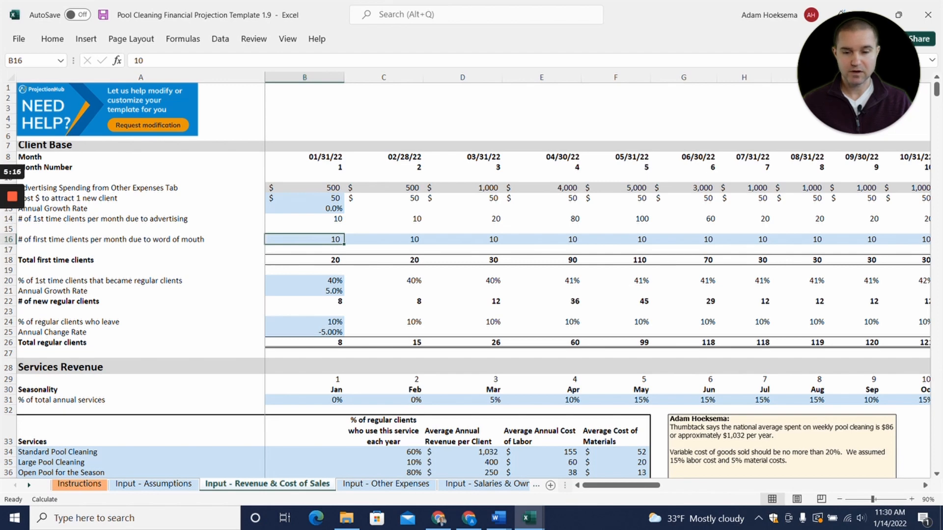
pyautogui.click(304, 260)
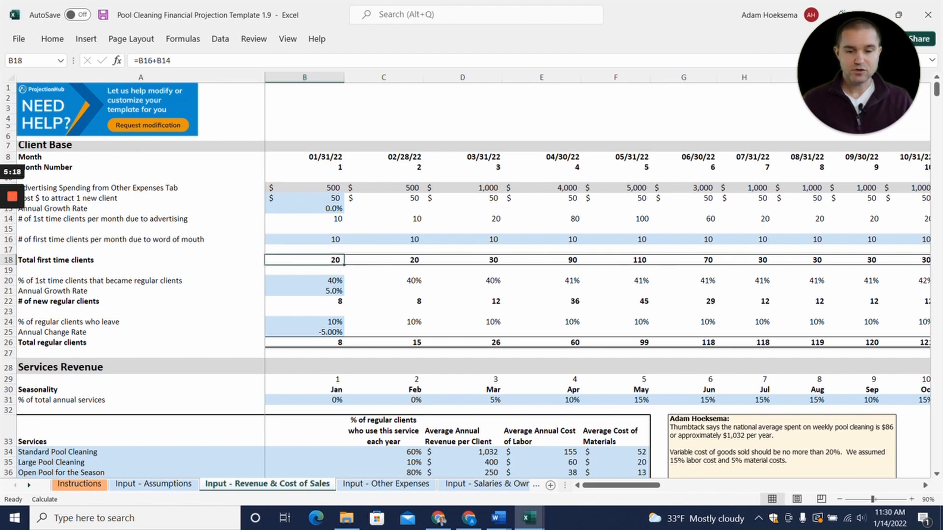
pyautogui.scroll(-1, 471, 280)
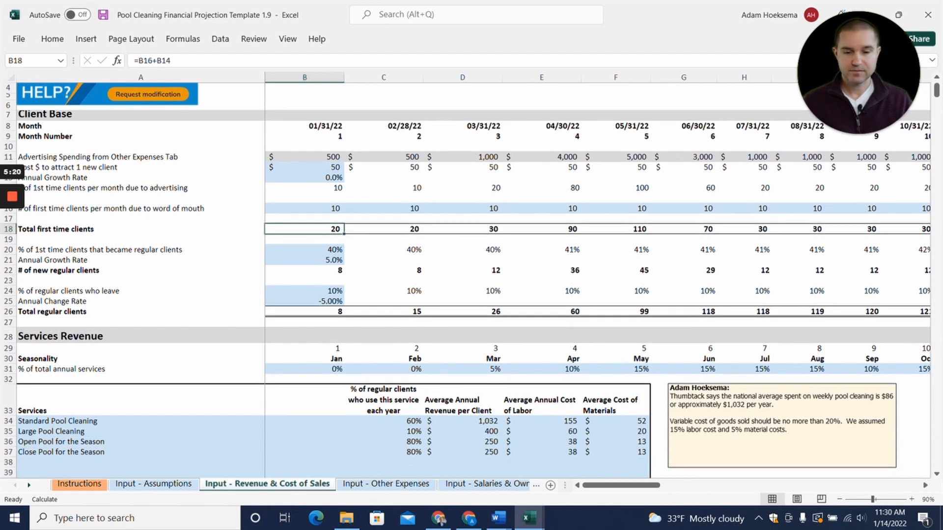
pyautogui.click(304, 250)
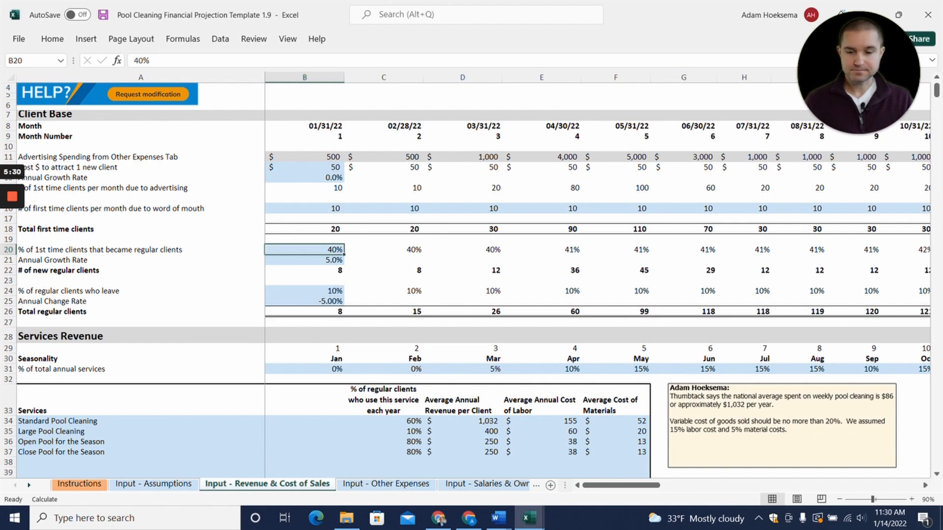
pyautogui.click(305, 291)
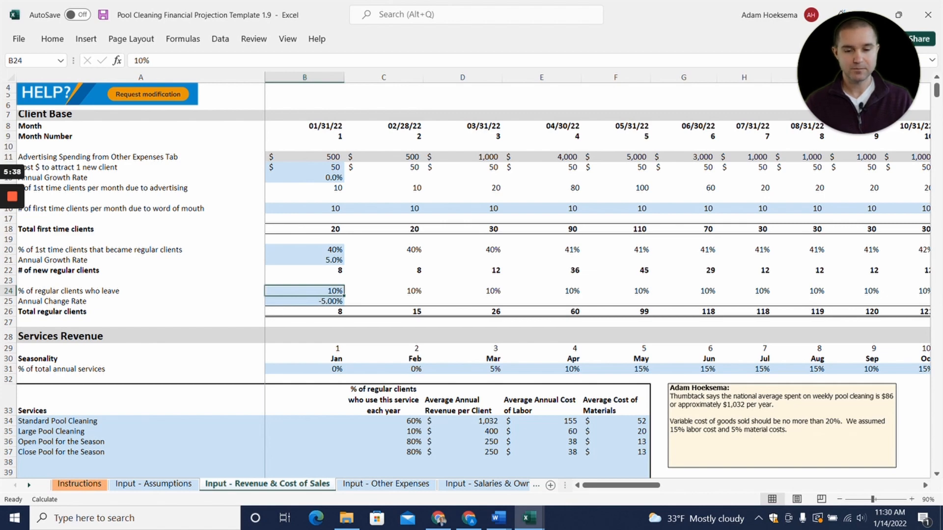
pyautogui.moveTo(305, 312); pyautogui.dragTo(872, 314)
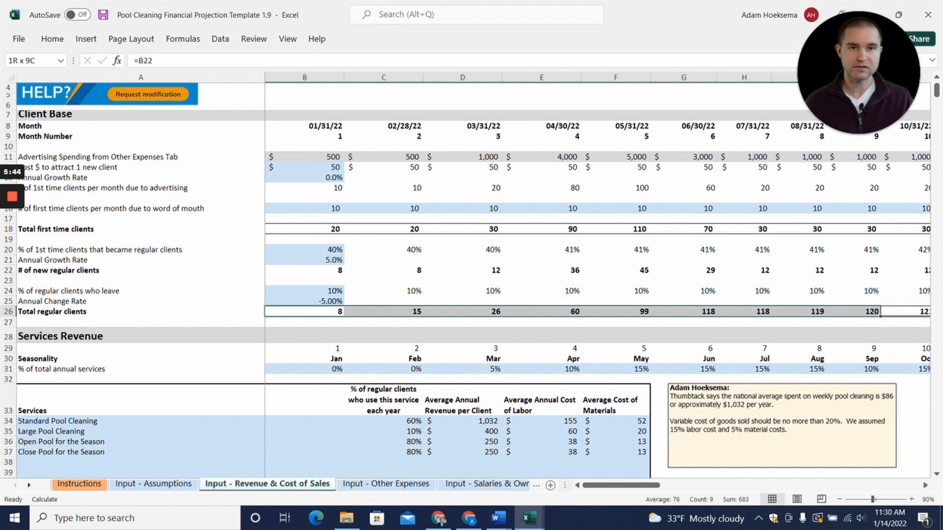
# Step: Examine the Services Revenue seasonality percentages of total annual services for January through May
pyautogui.scroll(-2, 471, 275)
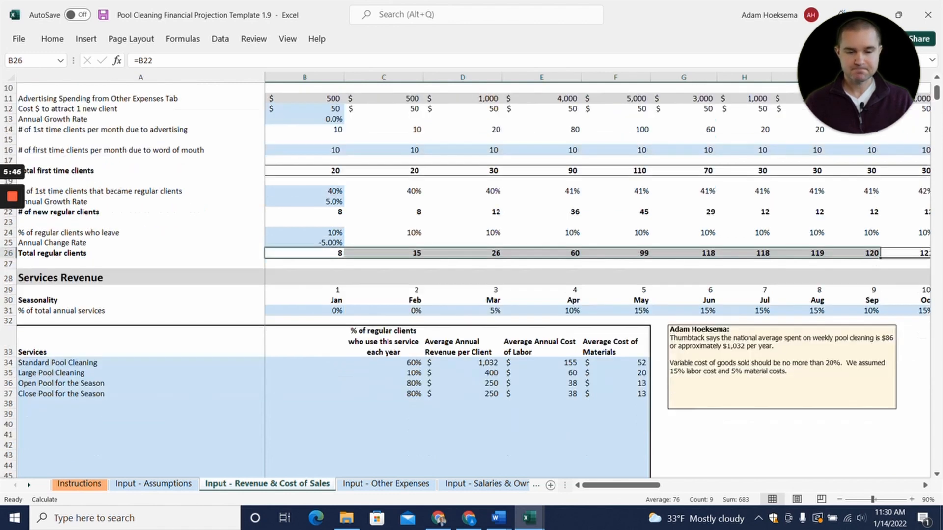
pyautogui.click(383, 291)
pyautogui.scroll(-1, 383, 290)
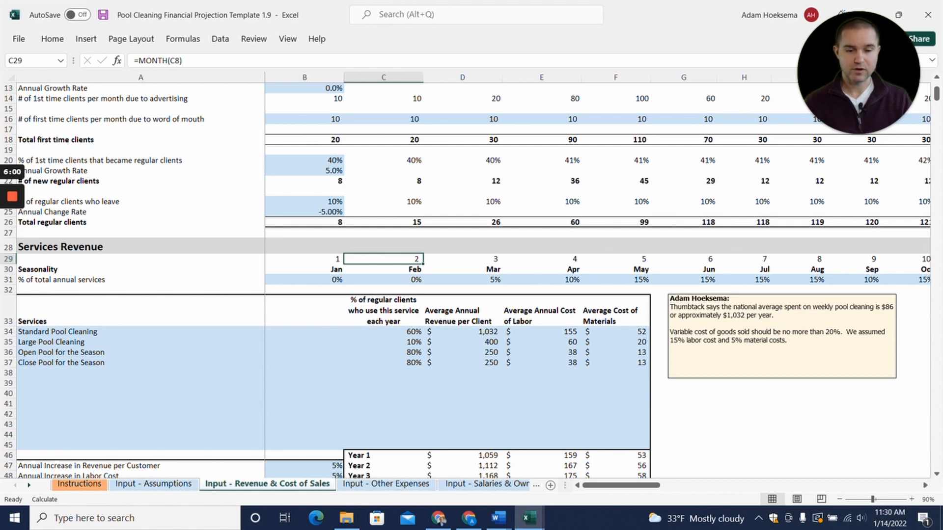
pyautogui.click(304, 280)
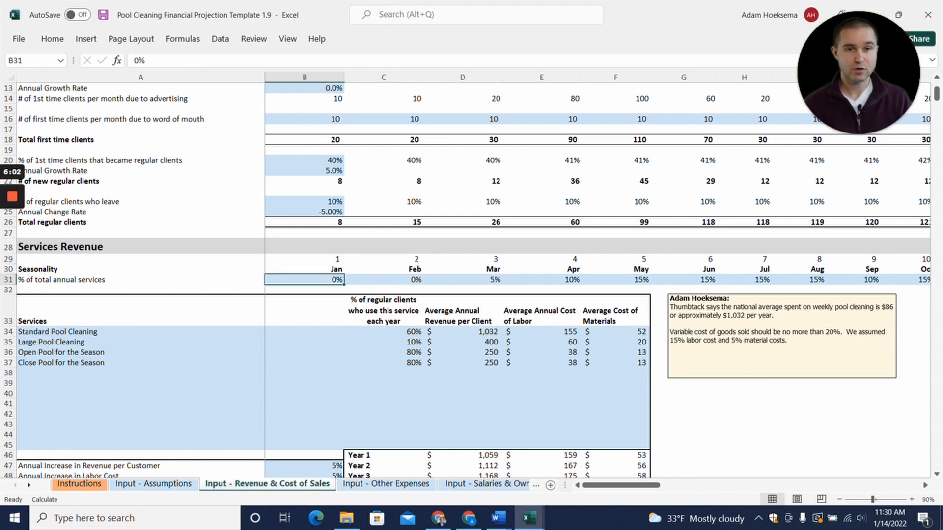
pyautogui.click(384, 280)
pyautogui.click(462, 280)
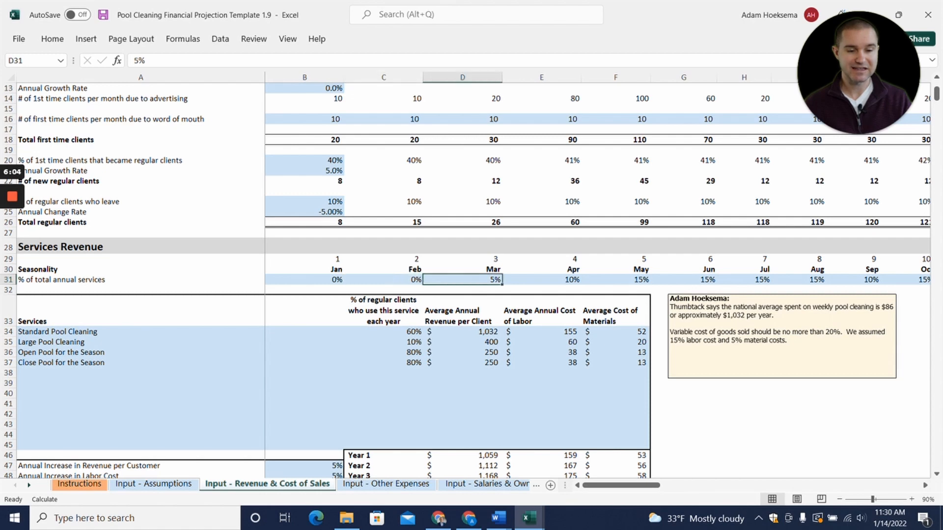
pyautogui.click(541, 280)
pyautogui.click(615, 280)
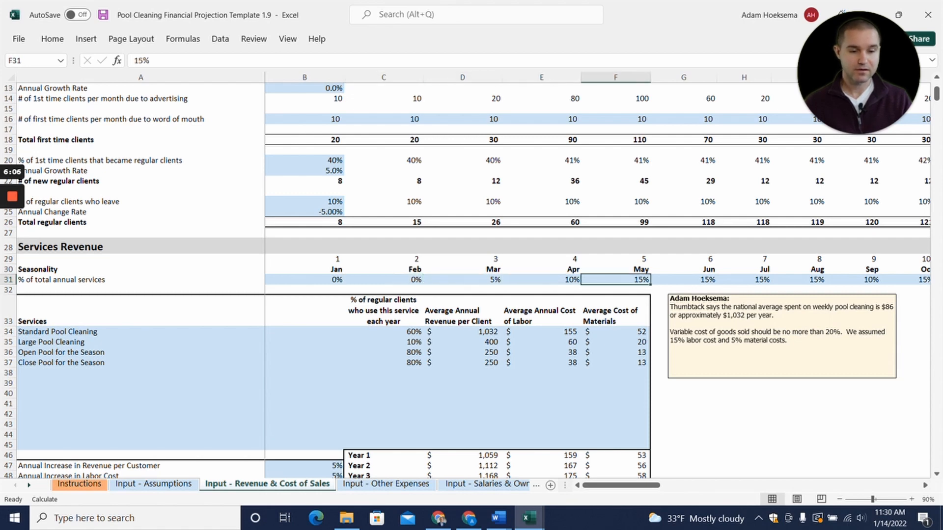
# Step: Examine the June seasonality percentage, the full January–December seasonality row and the sum formula totalling it
pyautogui.click(683, 280)
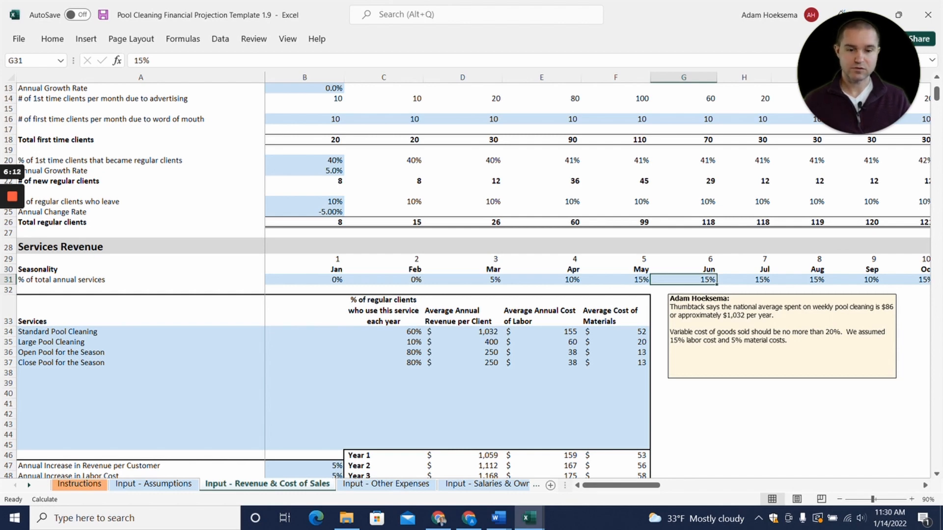
pyautogui.moveTo(304, 279); pyautogui.dragTo(807, 284)
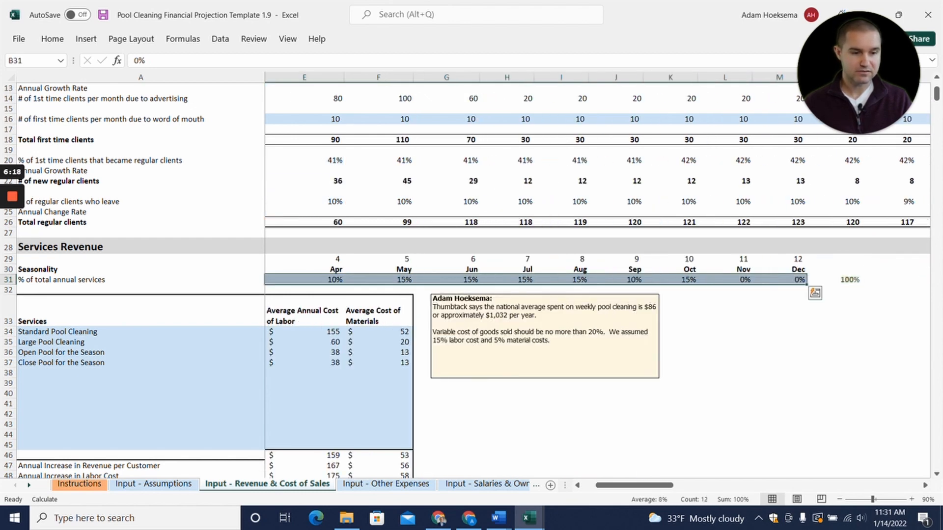
pyautogui.click(836, 279)
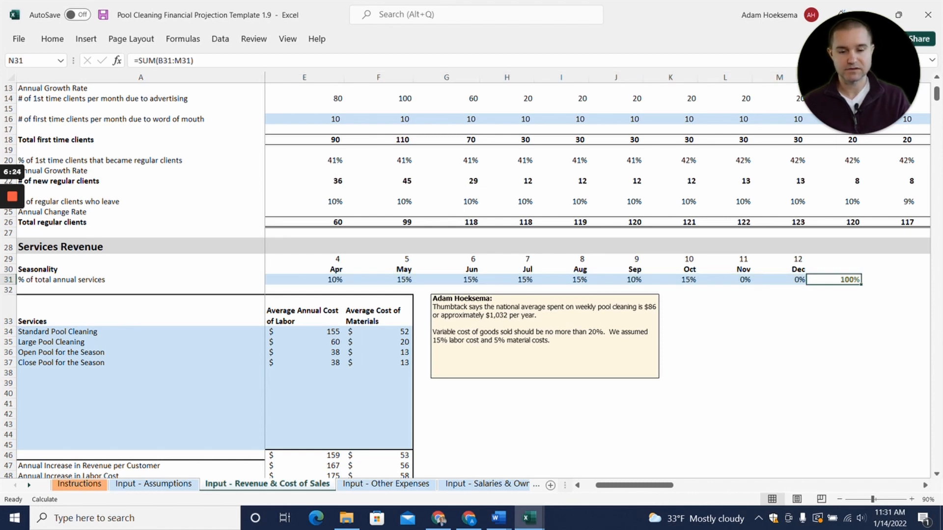
# Step: Examine the Services table starting at Standard Pool Cleaning, including its client usage, revenue, labor and materials columns
pyautogui.press('Left')
pyautogui.press('Left')
pyautogui.press('Left')
pyautogui.press('Left')
pyautogui.press('Left')
pyautogui.press('Left')
pyautogui.press('Left')
pyautogui.press('Left')
pyautogui.press('Left')
pyautogui.press('Left')
pyautogui.press('Left')
pyautogui.press('Left')
pyautogui.press('Left')
pyautogui.press('Down')
pyautogui.press('Down')
pyautogui.press('Down')
pyautogui.scroll(-1, 465, 280)
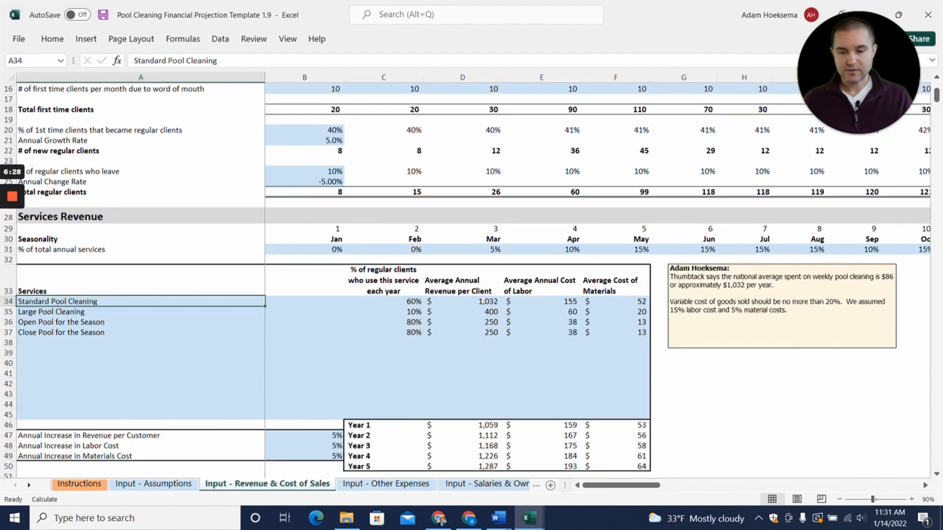
pyautogui.scroll(-2, 465, 279)
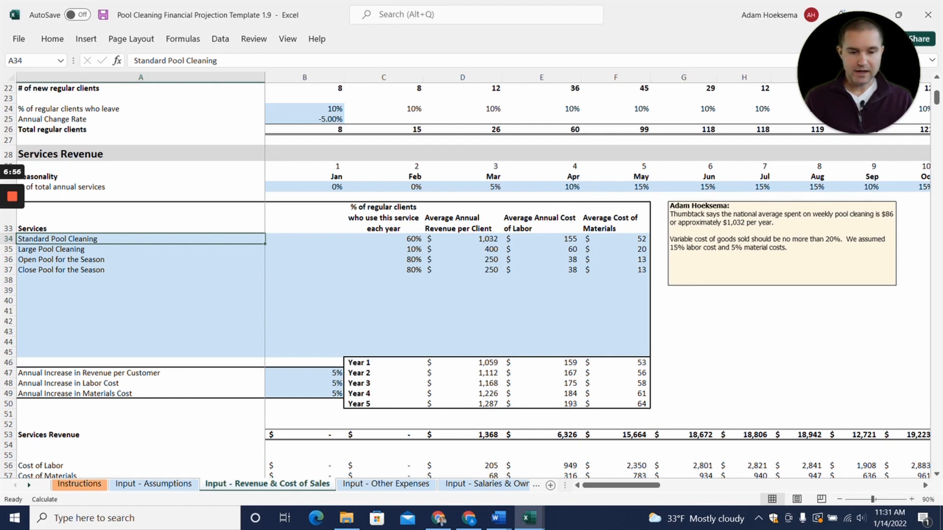
# Step: Check Standard Pool Cleaning's average annual revenue per client and set Large Pool Cleaning's to 1500
pyautogui.click(462, 240)
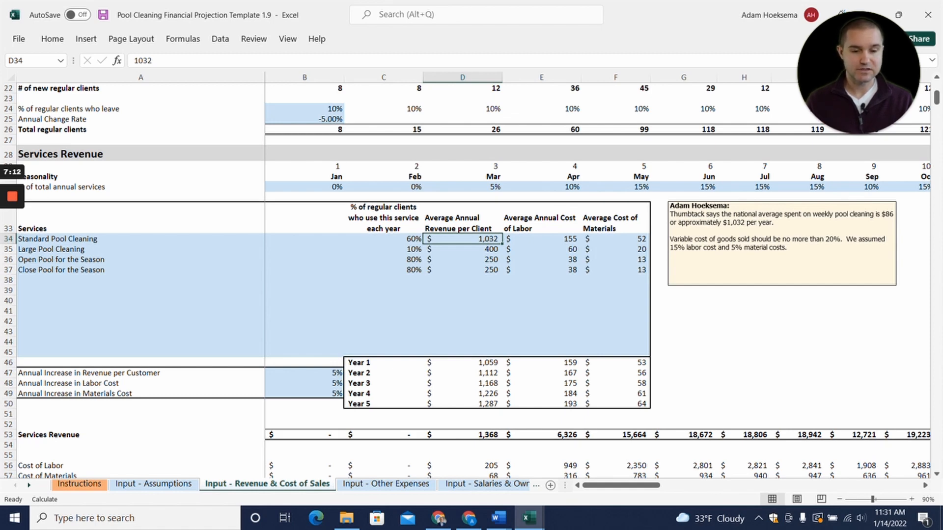
pyautogui.click(462, 250)
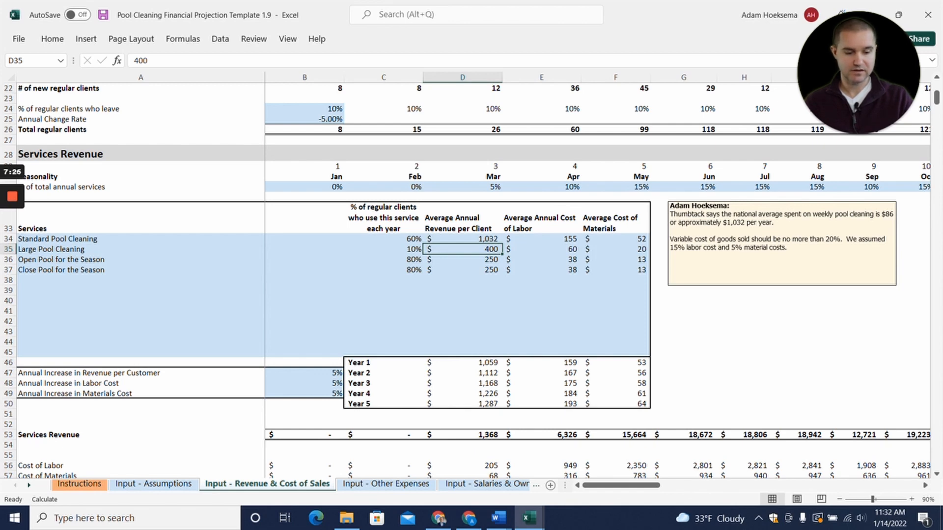
pyautogui.write('1500')
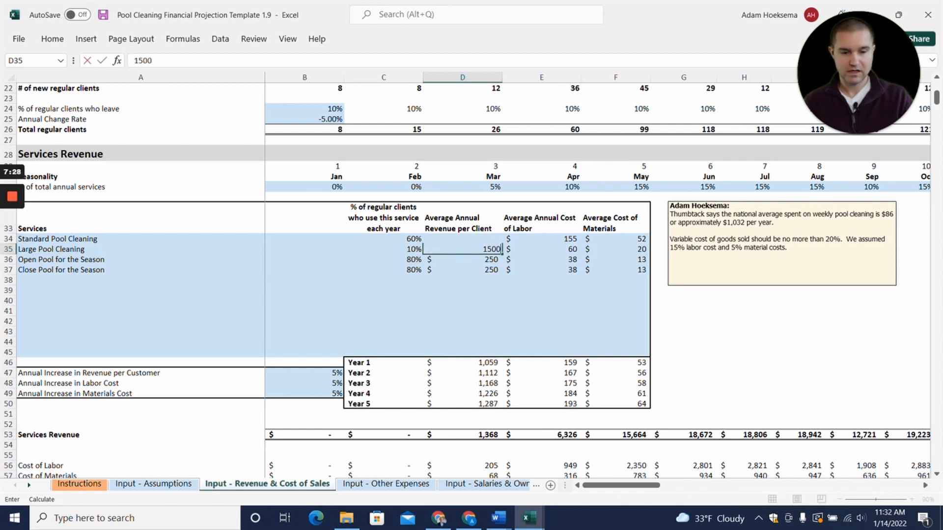
pyautogui.hotkey('ctrl', 'Return')
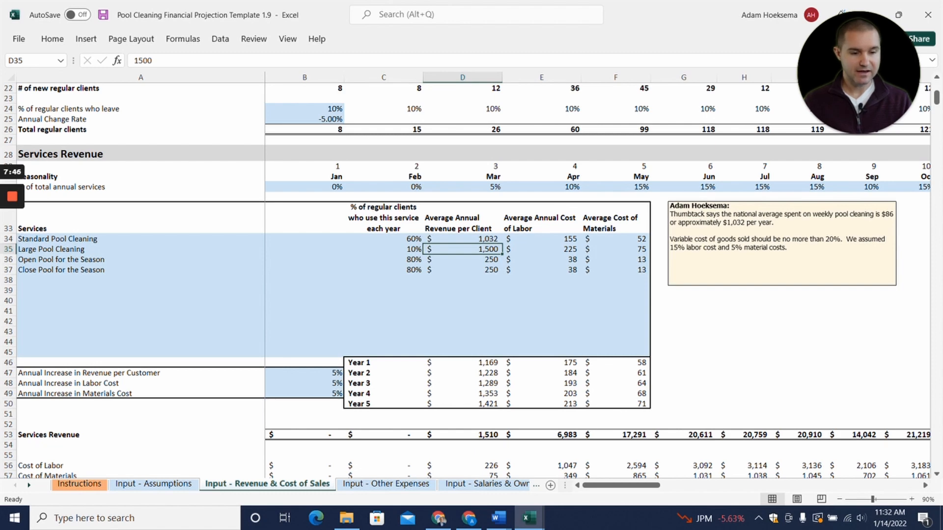
# Step: Check the cost assumptions note, try an average annual labor cost of 0 for Standard and Large Pool Cleaning, and undo both changes
pyautogui.click(722, 261)
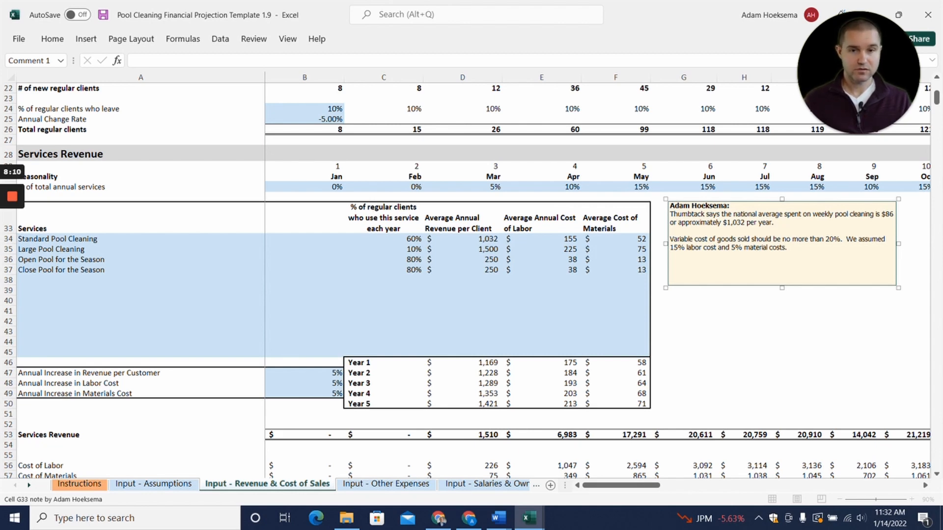
pyautogui.click(542, 239)
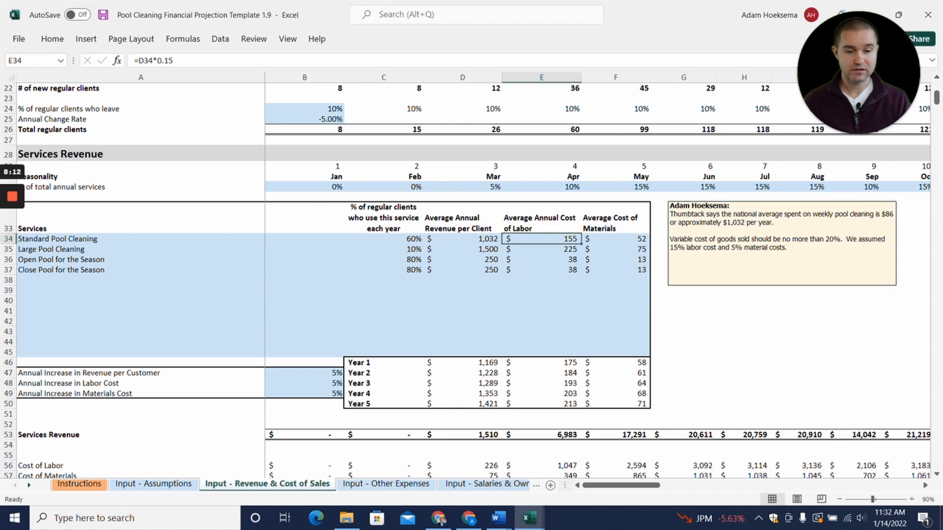
pyautogui.write('0')
pyautogui.press('Return')
pyautogui.write('0')
pyautogui.press('Return')
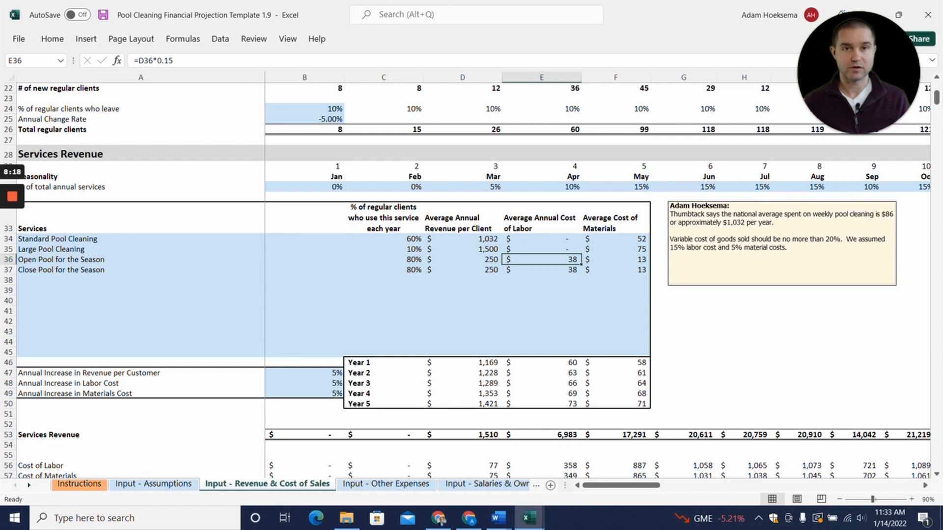
pyautogui.hotkey('ctrl', 'z')
pyautogui.hotkey('ctrl', 'z')
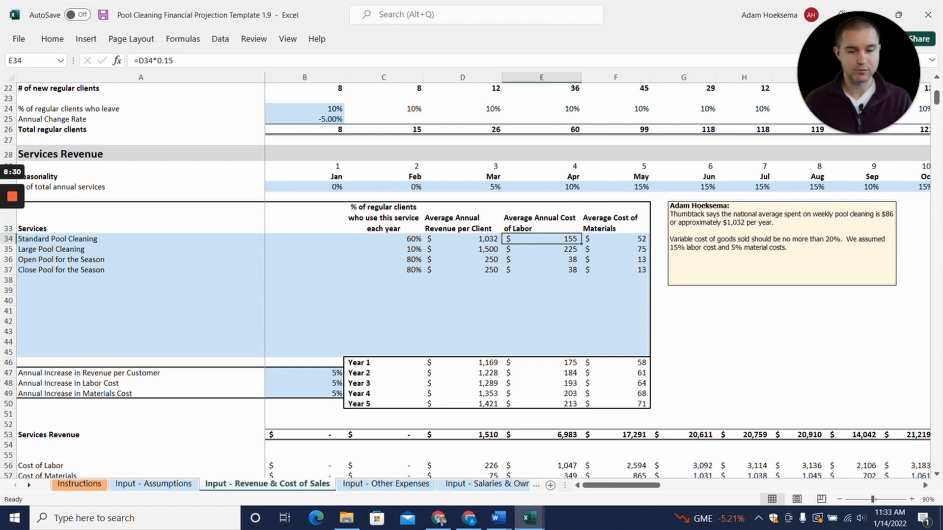
# Step: Examine the client usage percentages for opening and closing pools, and compare Open Pool's revenue per client with the cleaning services' values
pyautogui.click(140, 260)
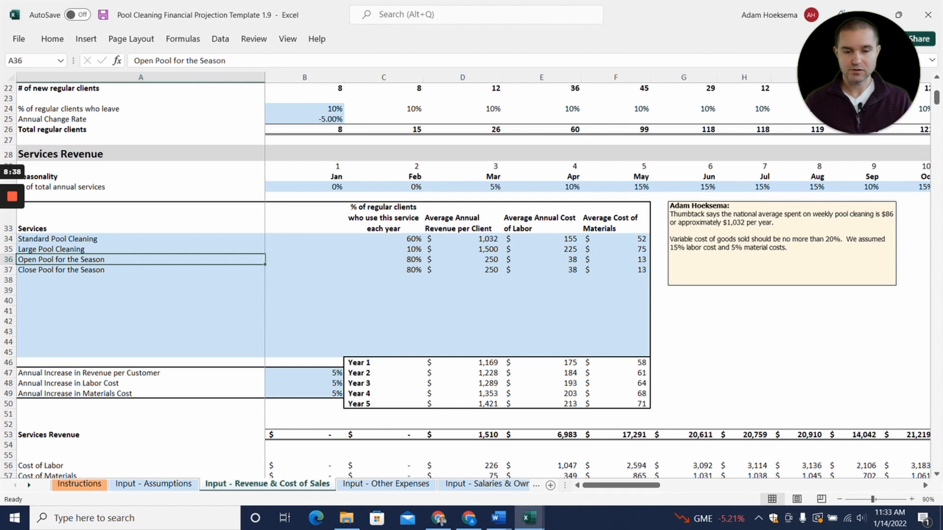
pyautogui.click(384, 259)
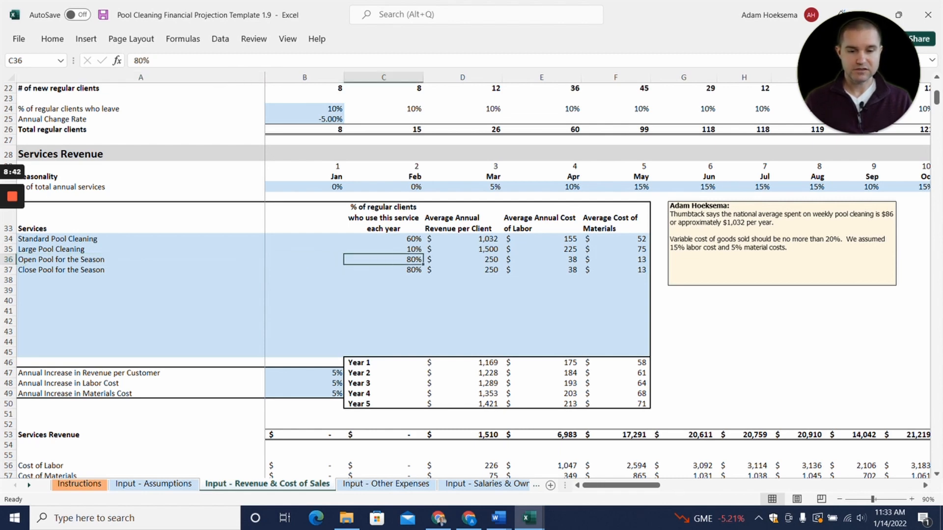
pyautogui.click(384, 270)
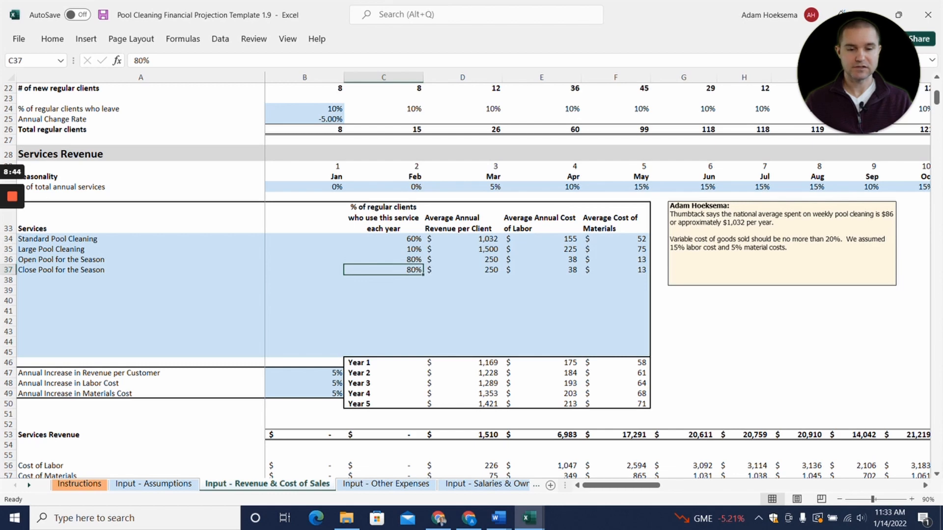
pyautogui.click(463, 260)
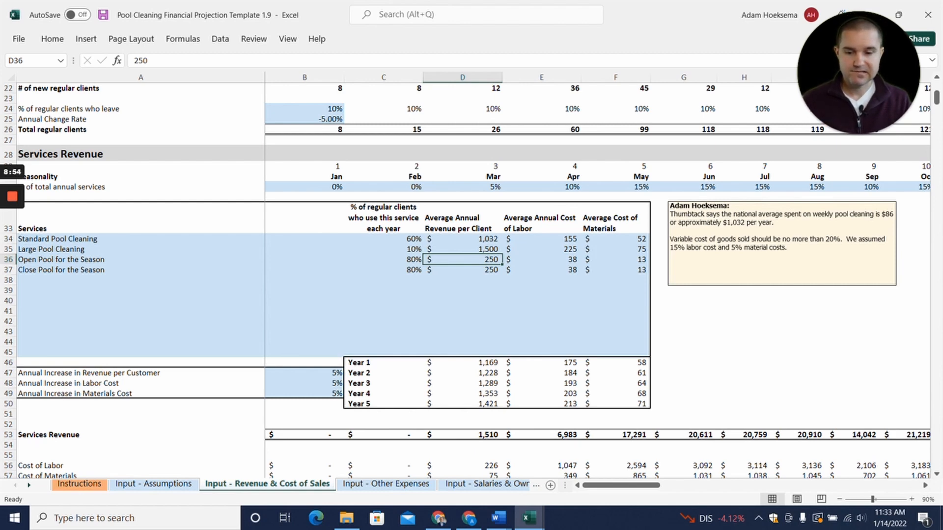
pyautogui.press('Up')
pyautogui.press('Up')
pyautogui.press('Down')
pyautogui.press('Up')
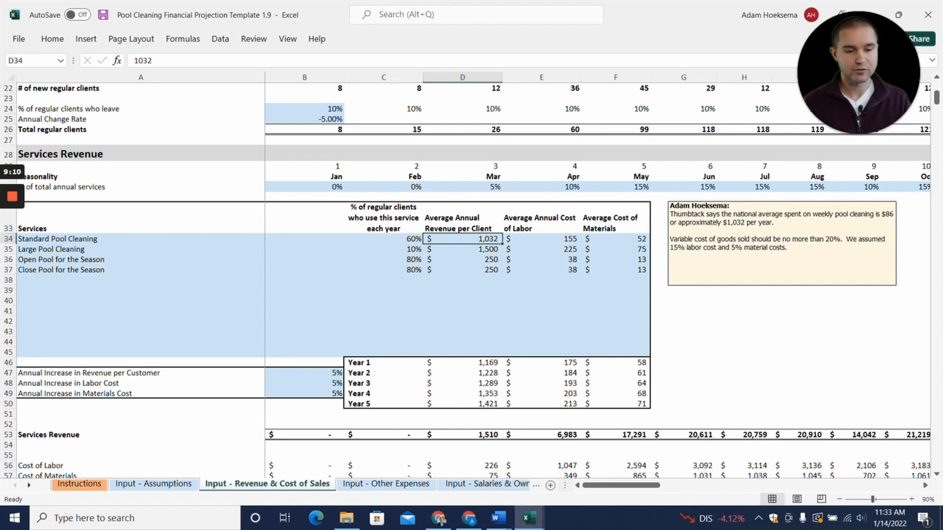
# Step: Examine the Services Revenue results, the Other Revenue month 1 labor and materials costs, and the Total Revenue and Total Cost of Sales sections
pyautogui.scroll(-2, 471, 275)
pyautogui.scroll(-1, 471, 280)
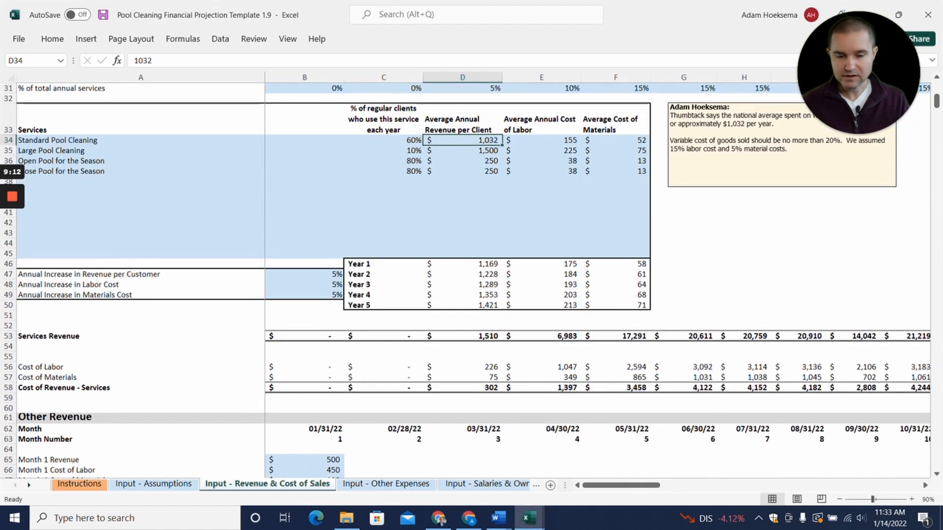
pyautogui.scroll(-3, 472, 280)
pyautogui.scroll(-1, 472, 280)
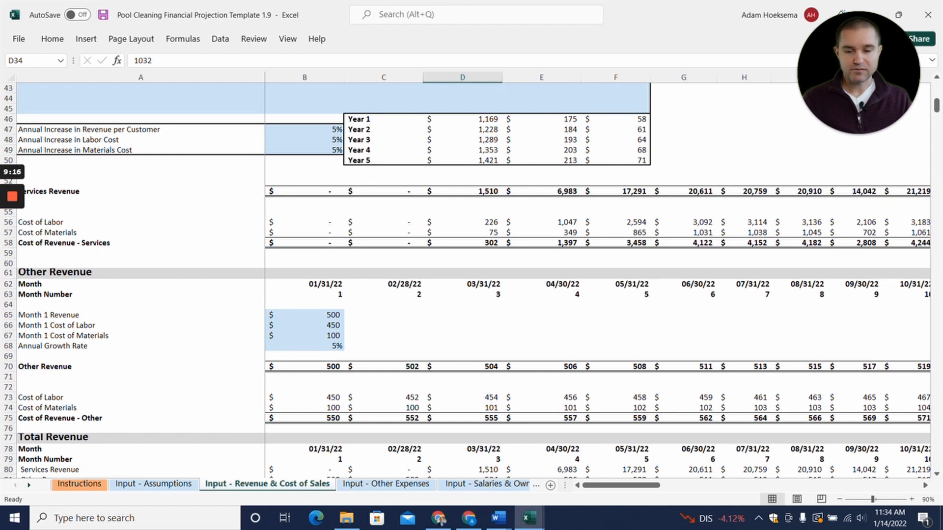
pyautogui.click(304, 325)
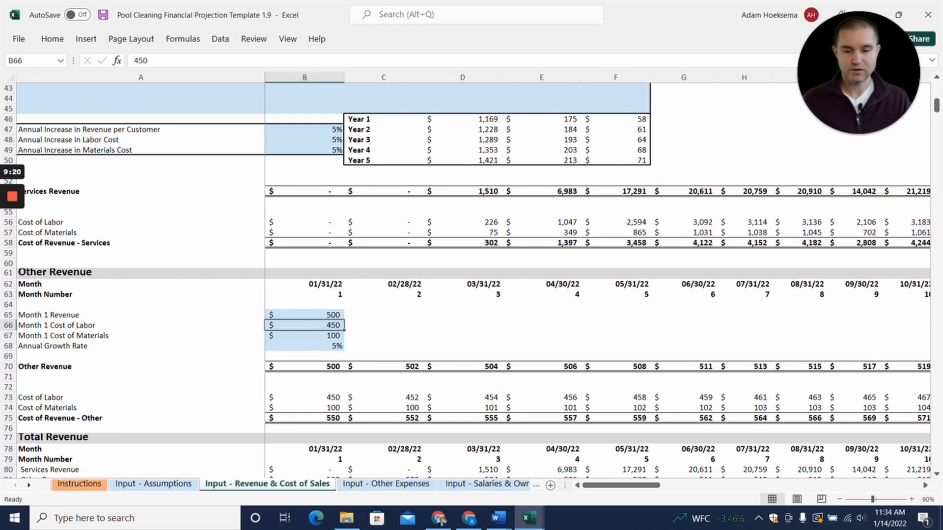
pyautogui.click(305, 336)
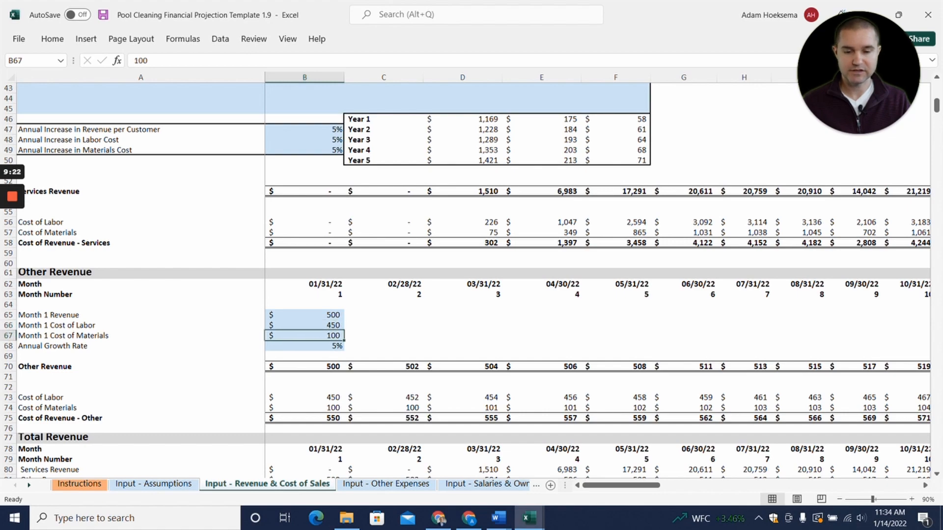
pyautogui.scroll(-4, 465, 280)
pyautogui.scroll(-2, 465, 280)
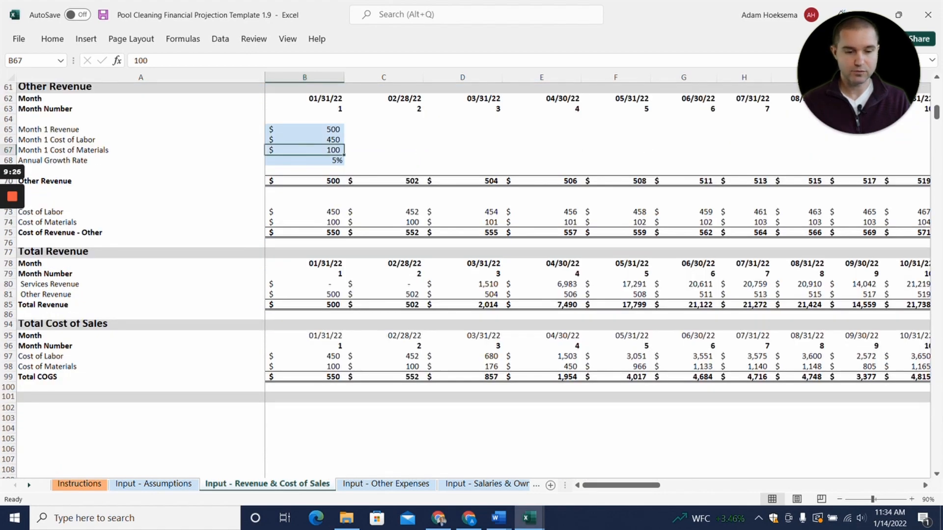
# Step: Open the Input - Other Expenses sheet and examine January's Advertising, Legal Expenses and Credit Card Fees, including the fees' Total Revenue basis
pyautogui.click(381, 484)
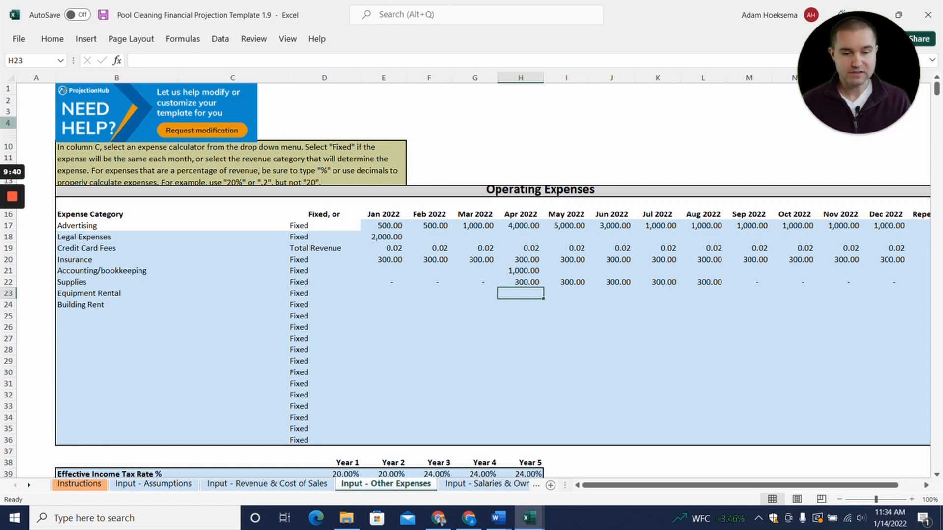
pyautogui.click(383, 226)
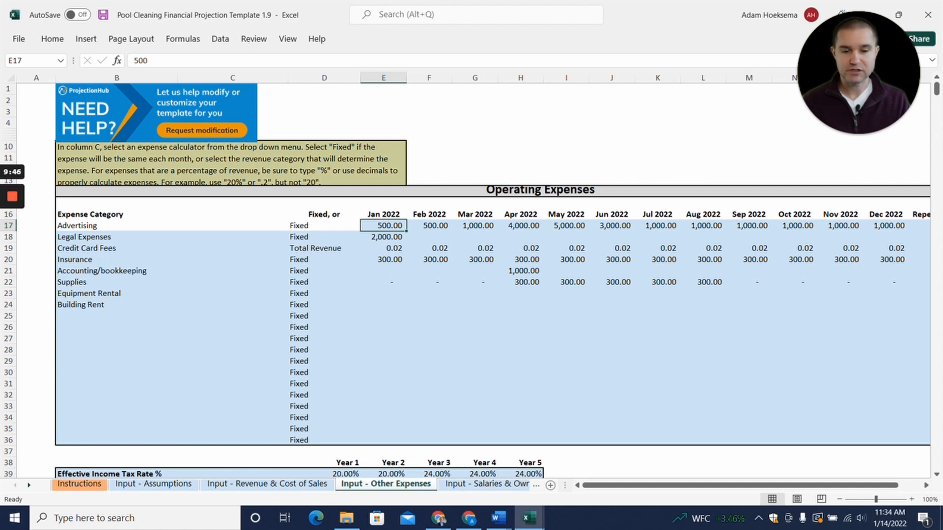
pyautogui.press('Down')
pyautogui.press('Down')
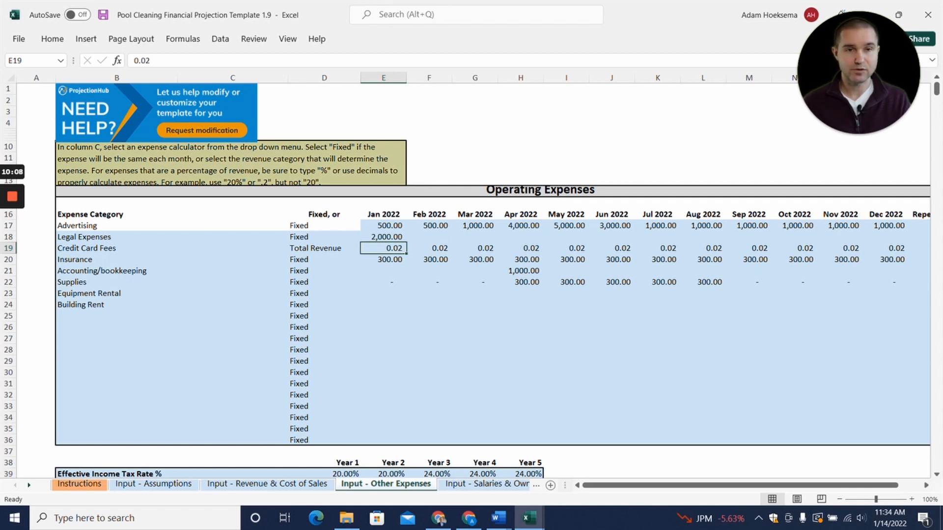
pyautogui.click(324, 249)
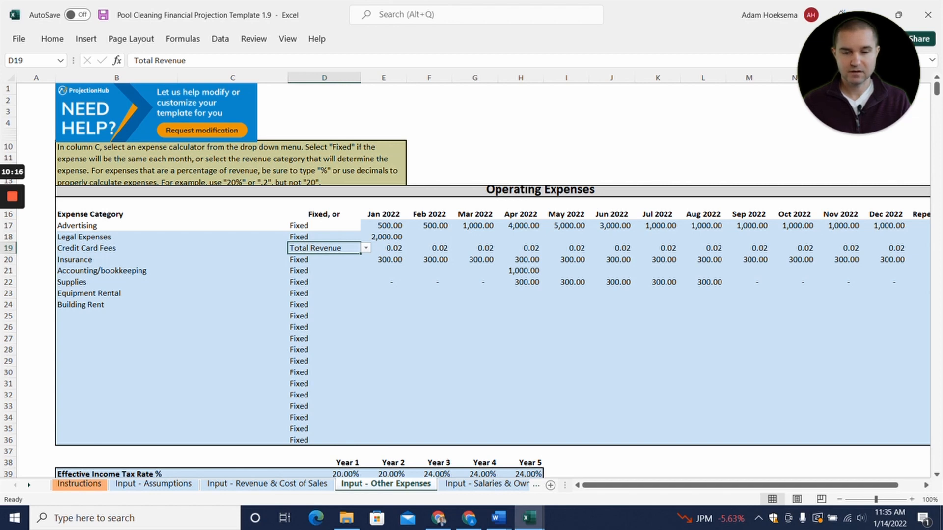
# Step: Examine January's Insurance and Legal Expenses, April's Accounting/bookkeeping, and the Supplies amounts from April through August
pyautogui.click(384, 260)
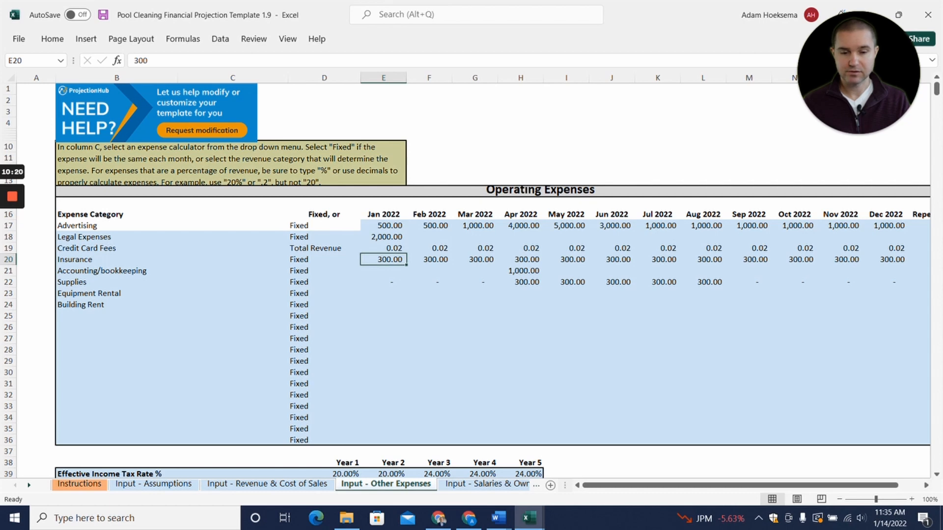
pyautogui.click(384, 237)
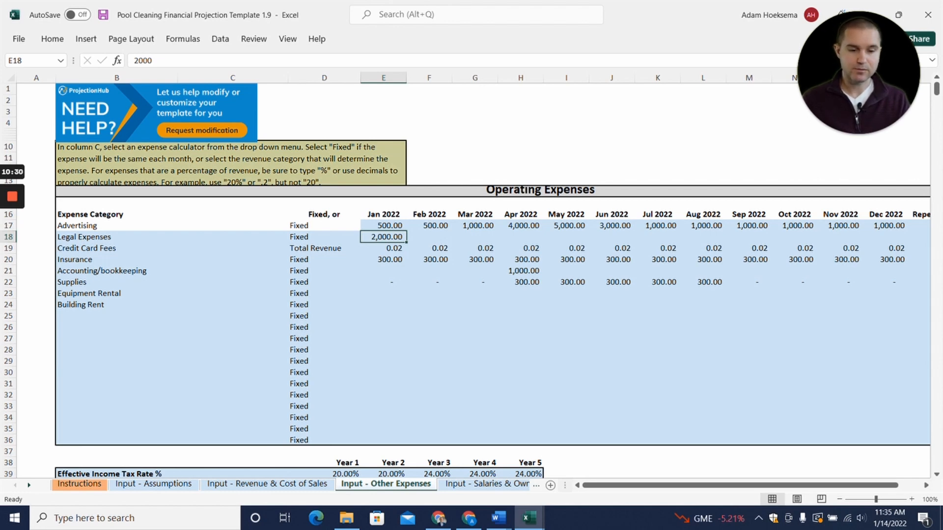
pyautogui.click(521, 271)
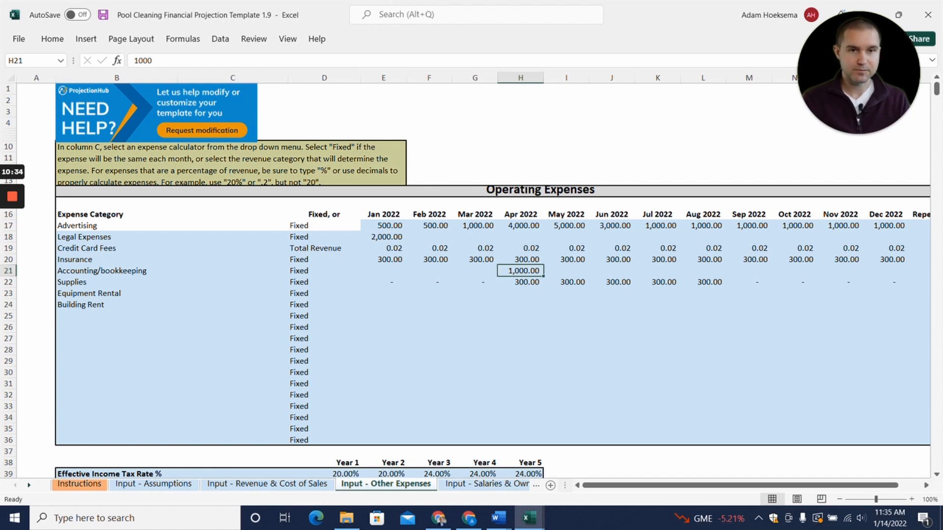
pyautogui.click(520, 283)
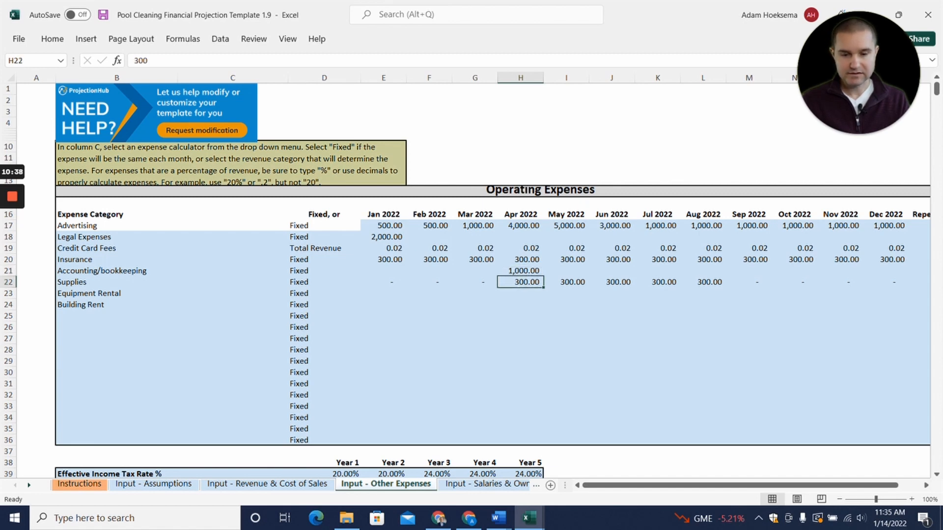
pyautogui.moveTo(520, 282); pyautogui.dragTo(710, 282)
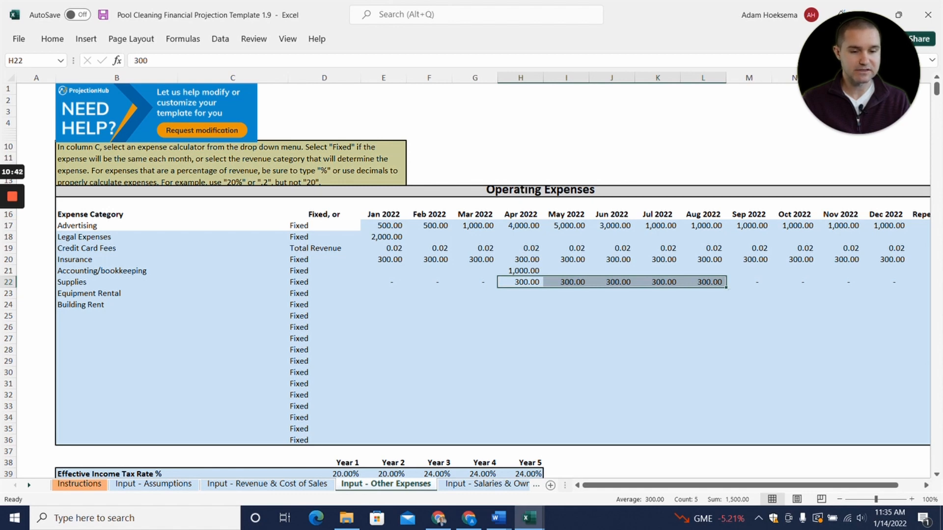
# Step: Open the Input - Salaries & Owner Draw sheet and examine the Owner's Month Started value
pyautogui.click(466, 485)
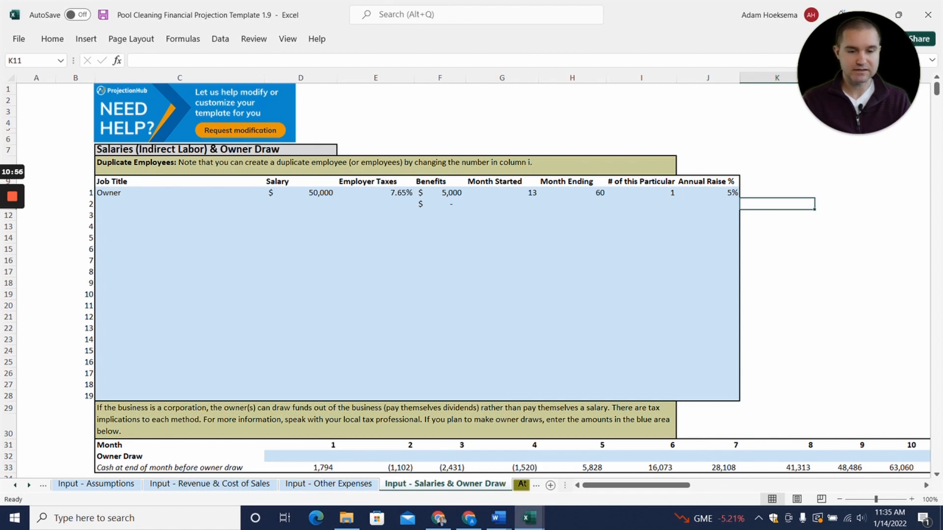
pyautogui.moveTo(501, 193); pyautogui.dragTo(501, 203)
pyautogui.click(502, 193)
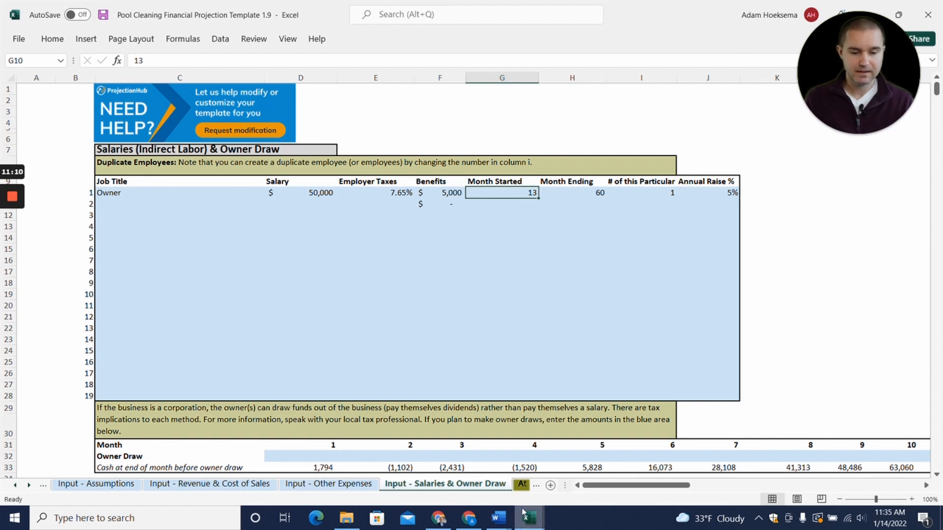
# Step: Open the At a Glance sheet and examine the Profit and Loss at a Glance summary
pyautogui.click(521, 484)
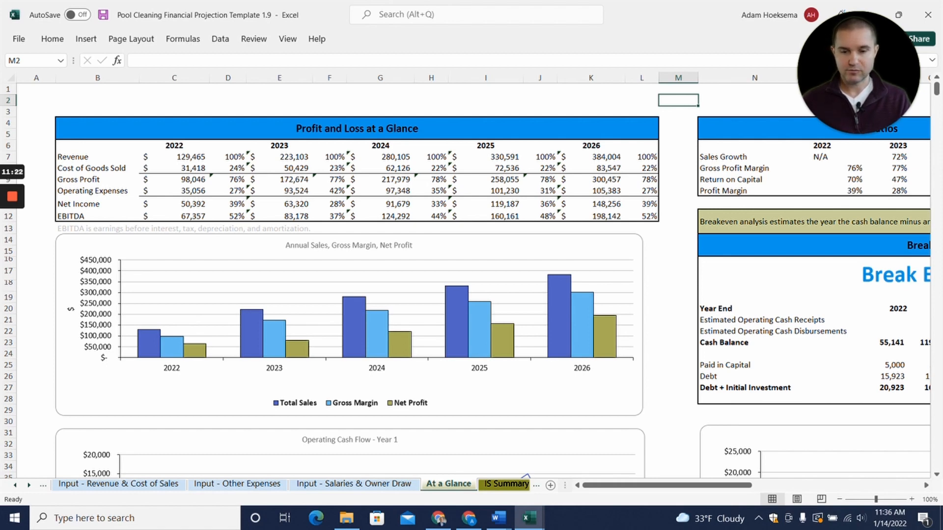
# Step: Examine the 2022 Revenue and Net Income figures in the Profit and Loss at a Glance table
pyautogui.click(174, 158)
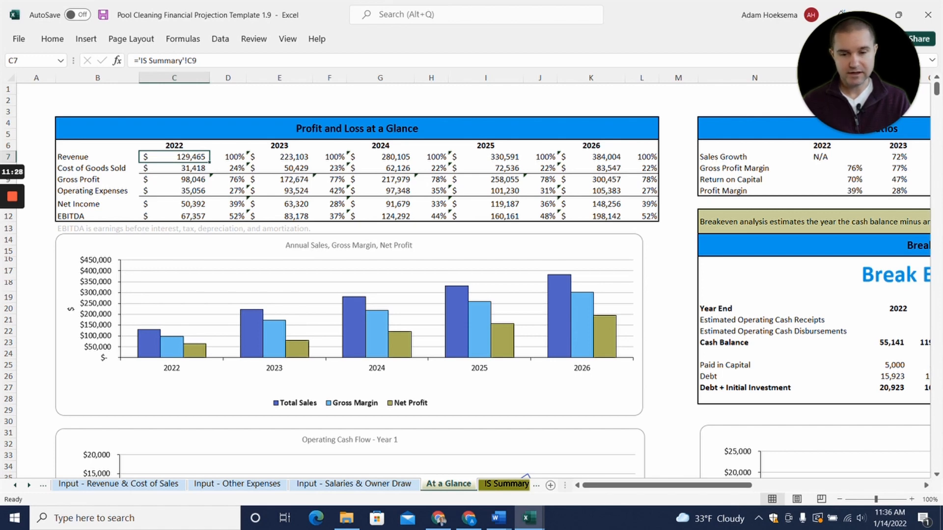
pyautogui.click(175, 203)
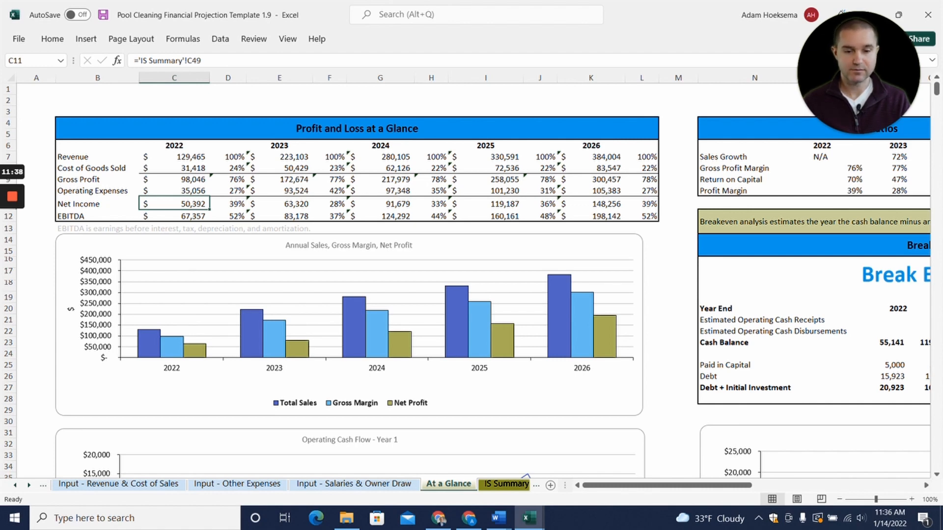
pyautogui.moveTo(11, 200)
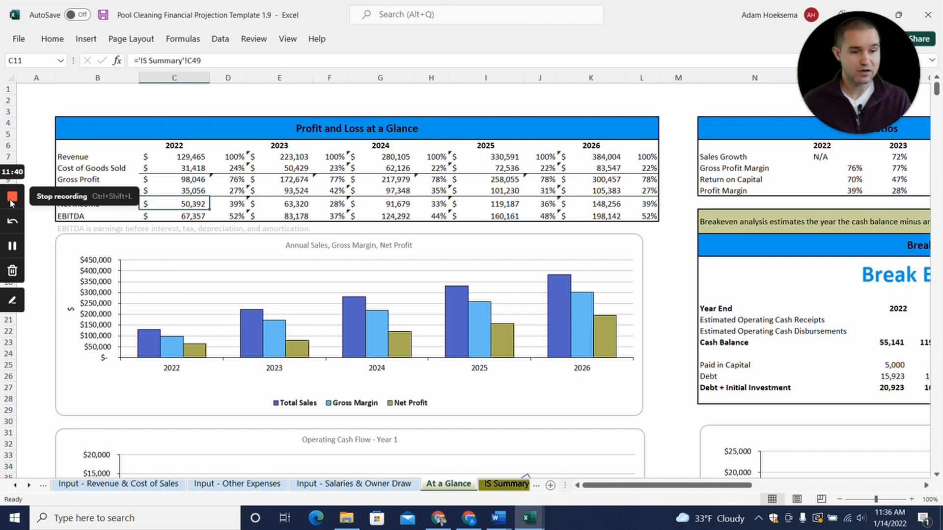
# Step: View the five-year summaries in turn on the IS Summary, CF Summary and BS Summary sheets
pyautogui.click(506, 484)
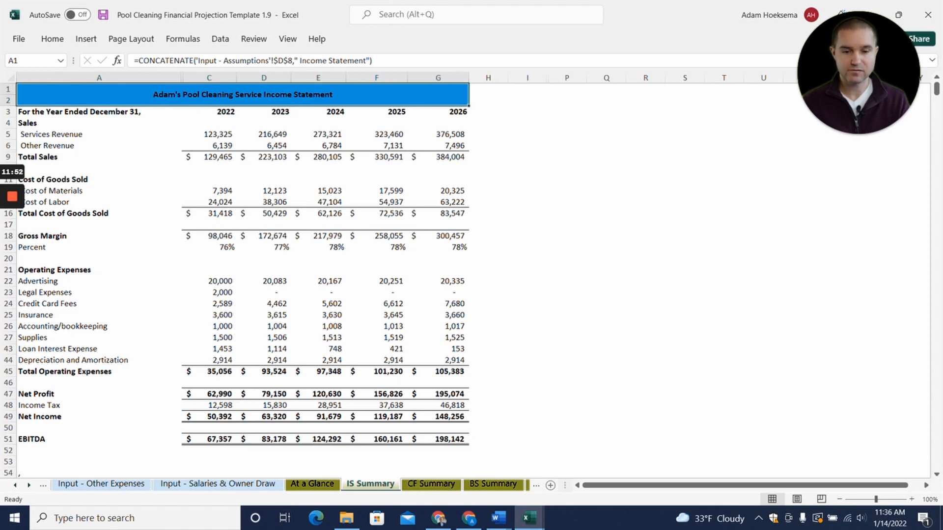
pyautogui.click(428, 484)
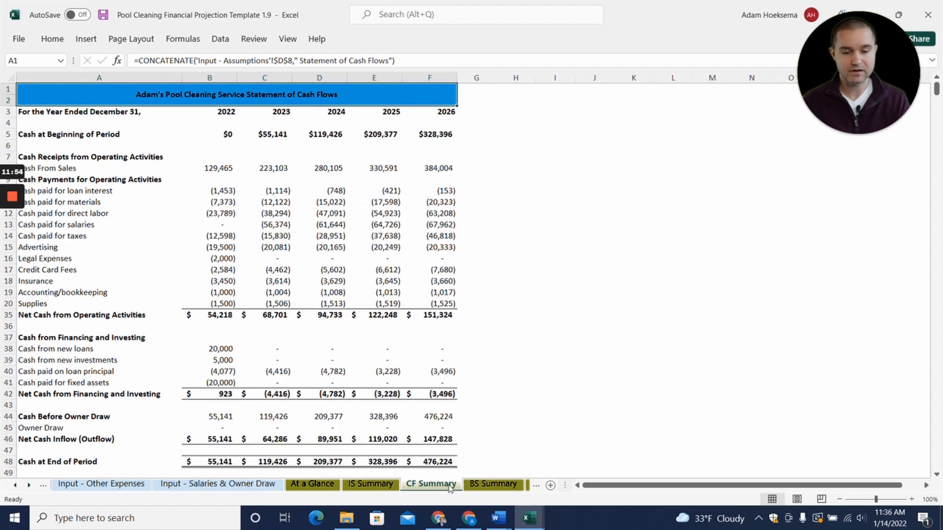
pyautogui.click(497, 487)
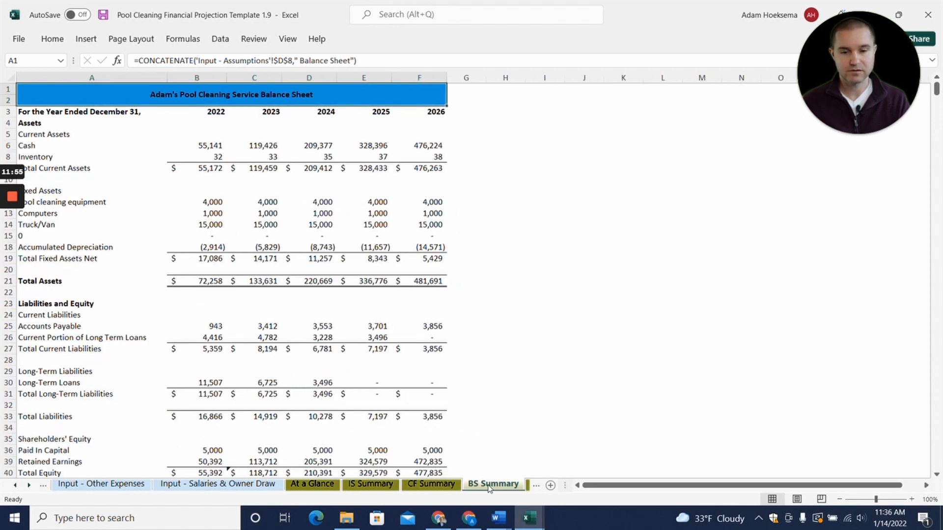
# Step: View the monthly statements in turn on the Income Stmt, Cash Flows Stmt and Balance Sheet sheets
pyautogui.click(527, 487)
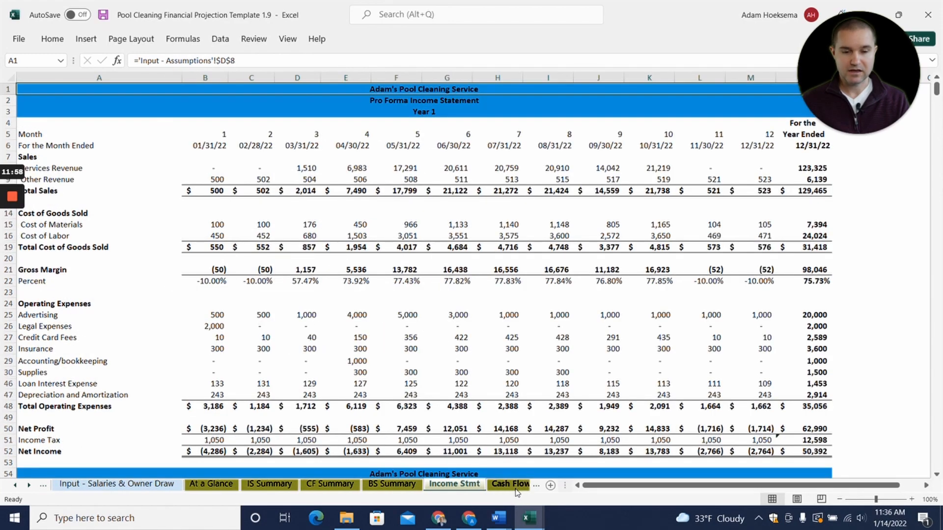
pyautogui.click(516, 486)
pyautogui.click(433, 486)
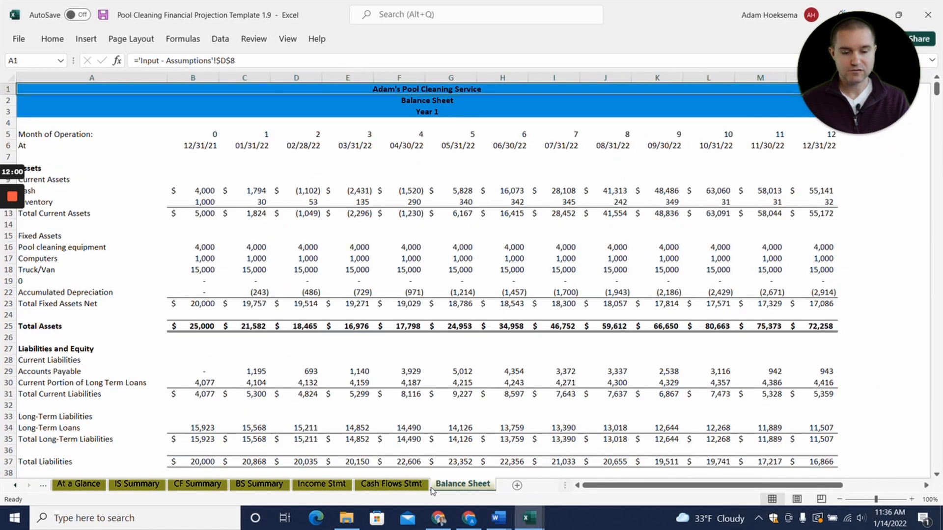